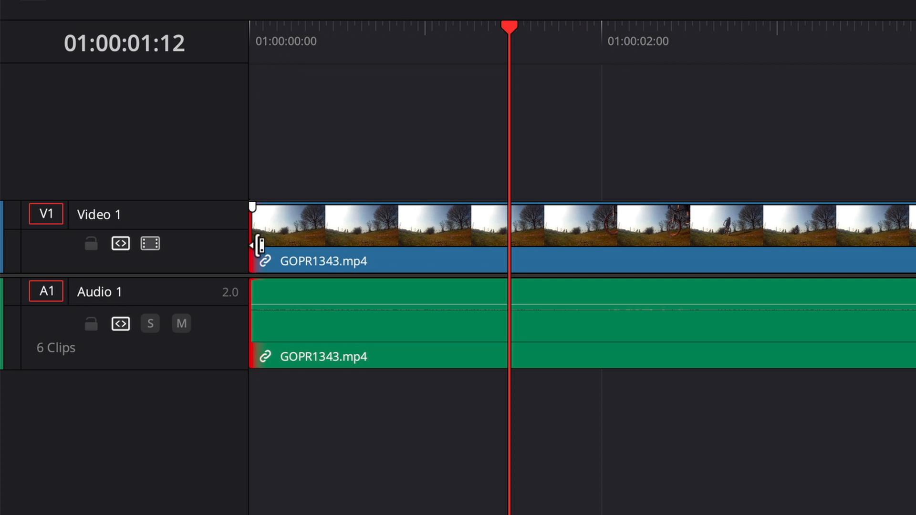
Trim the start of GOPR1343.mp4 to the playhead at 01:00:01:12 by its edge, and undo the trim.
left_click_drag(256, 246, 520, 252)
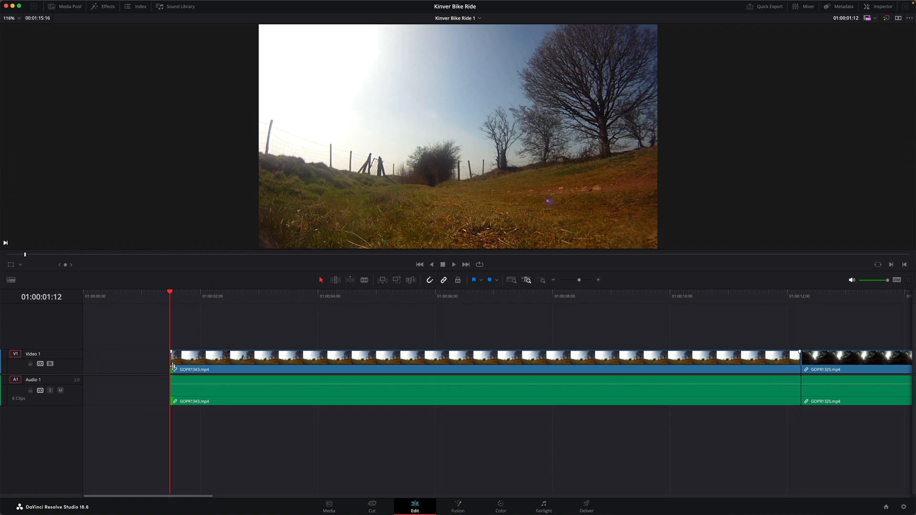
key("super+z")
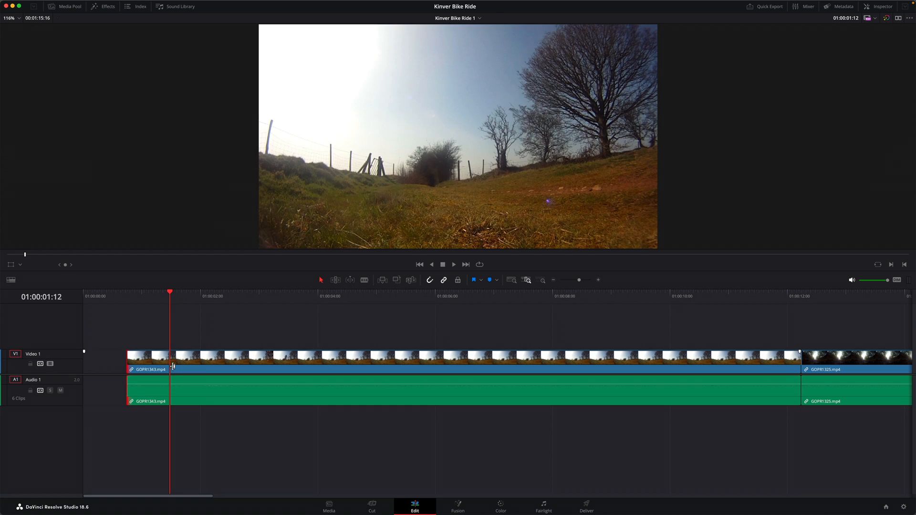
Show the full timeline and trim the start of GOPR1343.mp4 to the playhead at 01:00:01:23 with the Trim Start command.
left_click(510, 280)
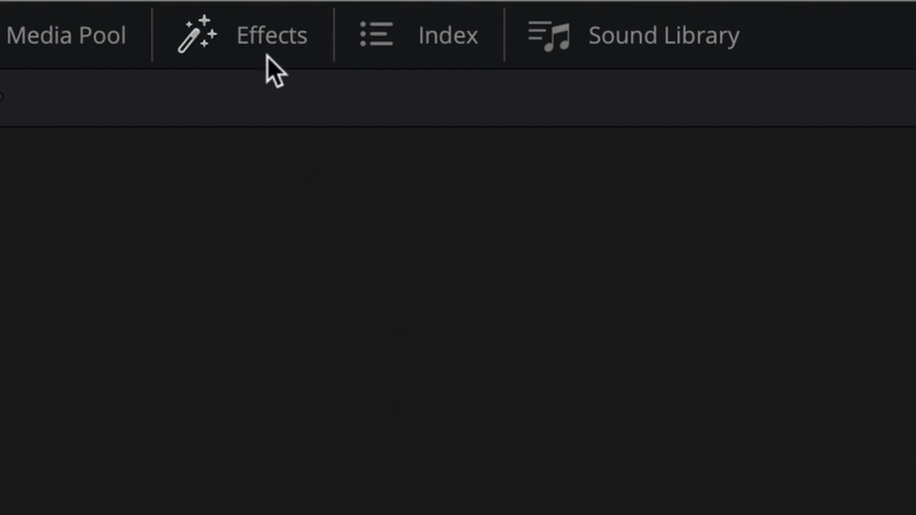
mouse_move(106, 1)
left_click(261, 30)
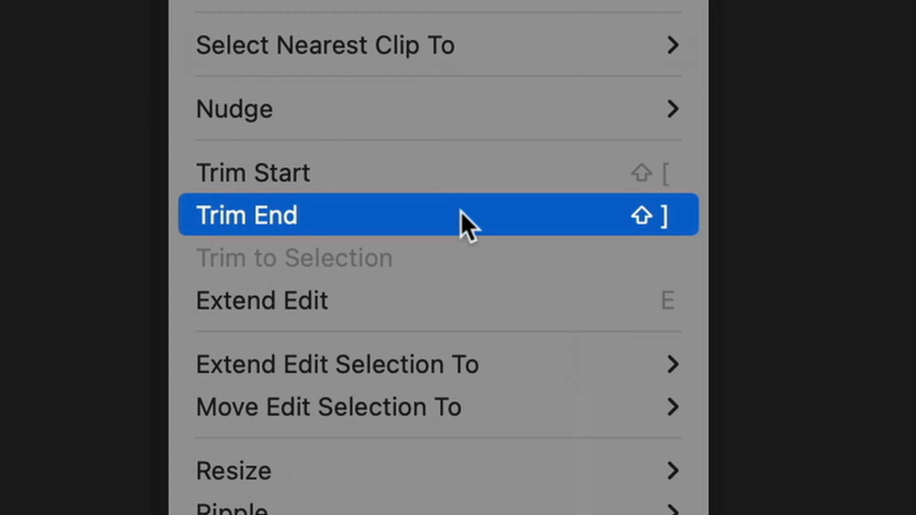
left_click(465, 222)
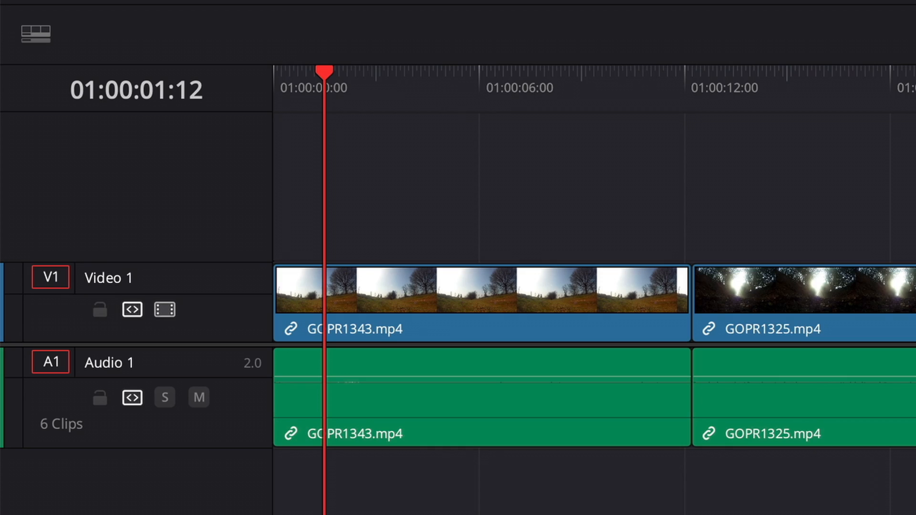
mouse_move(336, 84)
left_mouse_down()
mouse_move(361, 85)
mouse_move(339, 88)
left_mouse_up()
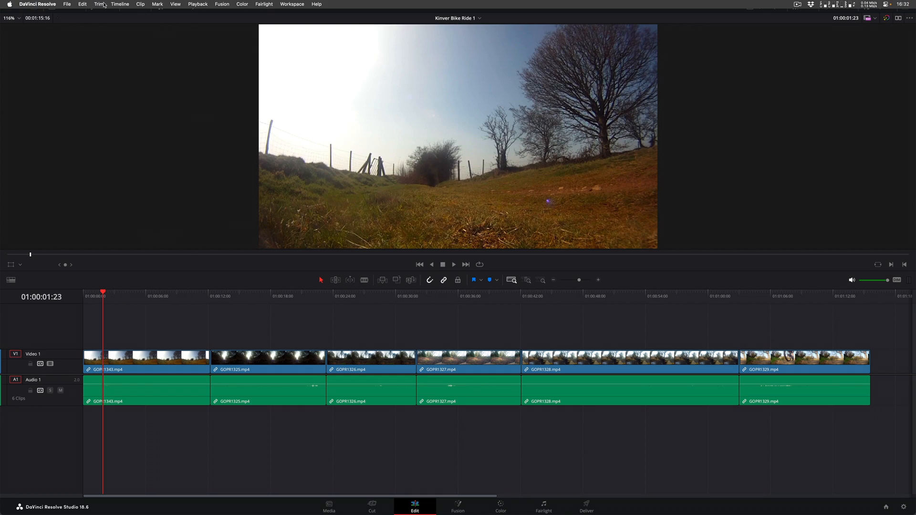
left_click(99, 4)
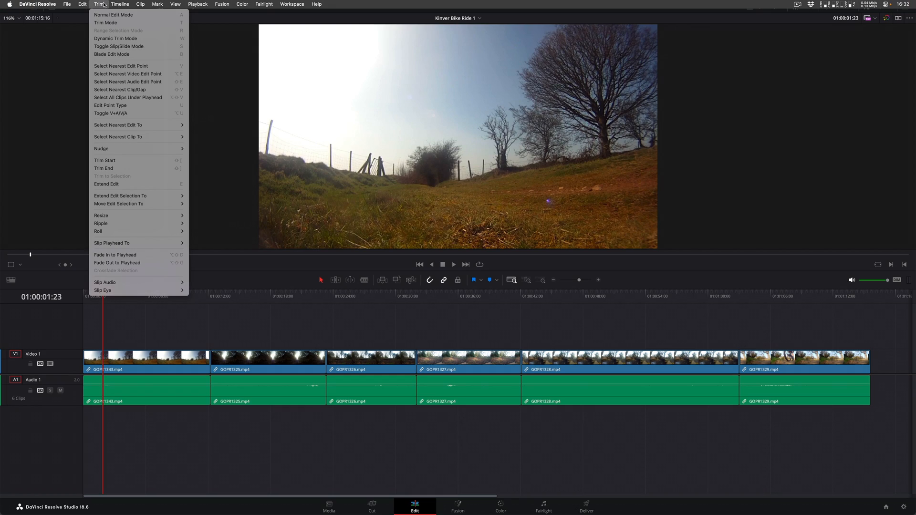
left_click(143, 161)
Trim the end of GOPR1343.mp4 to the playhead at 01:00:04:21 with the Trim End command.
mouse_move(127, 300)
left_mouse_down()
mouse_move(170, 302)
mouse_move(134, 301)
left_mouse_up()
left_click(99, 4)
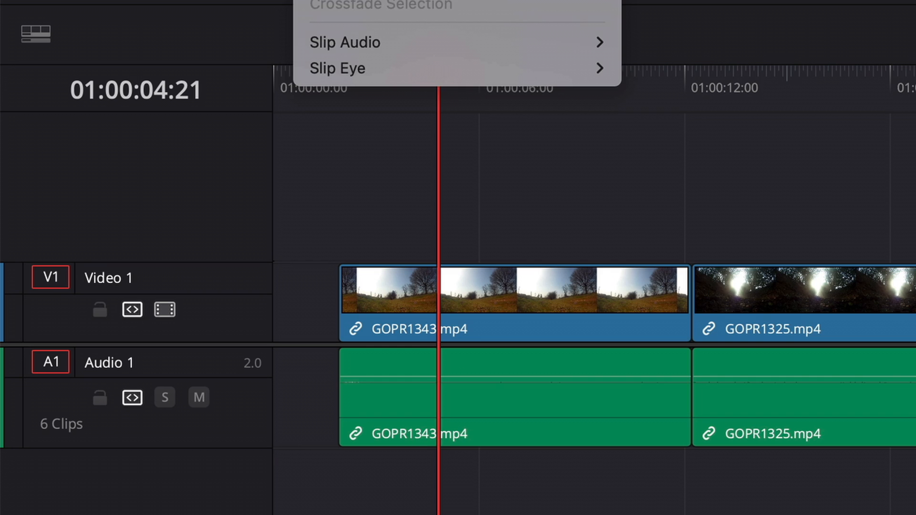
left_click(141, 168)
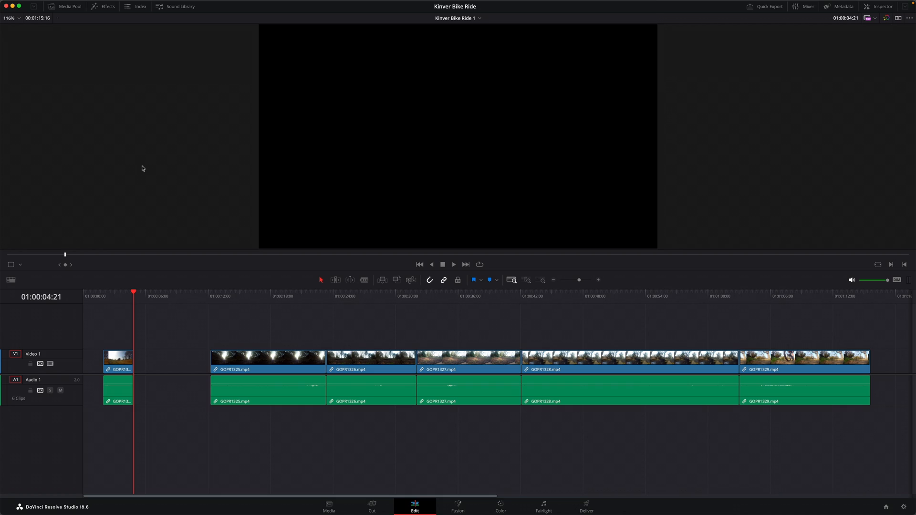
Undo the start and end trims made to GOPR1343.mp4.
key("super+z")
key("super+z")
key("super+z")
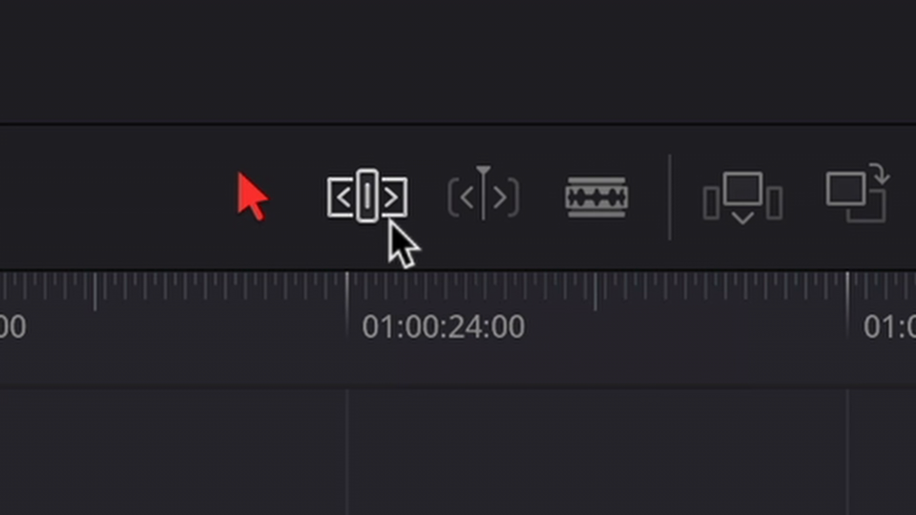
Switch to Trim Edit mode and trim the start of GOPR1343.mp4 to the playhead at 01:00:01:21.
left_click(367, 196)
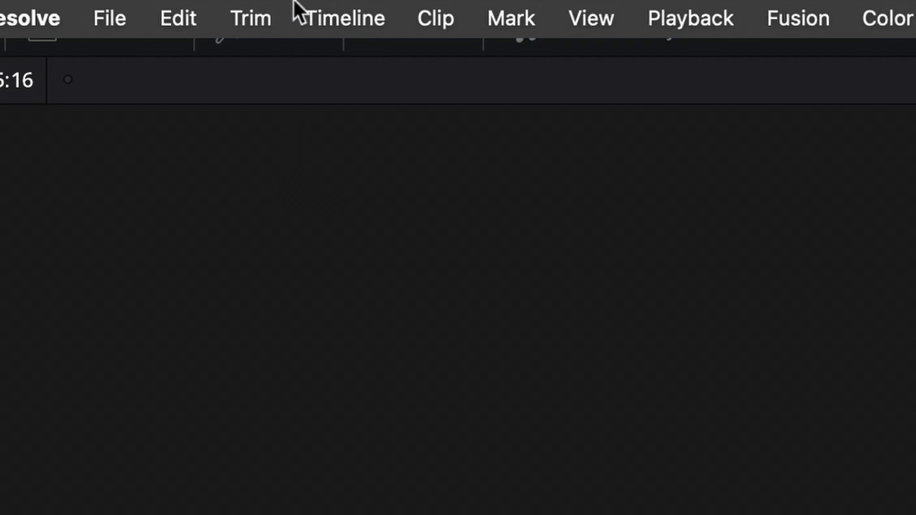
left_click(284, 9)
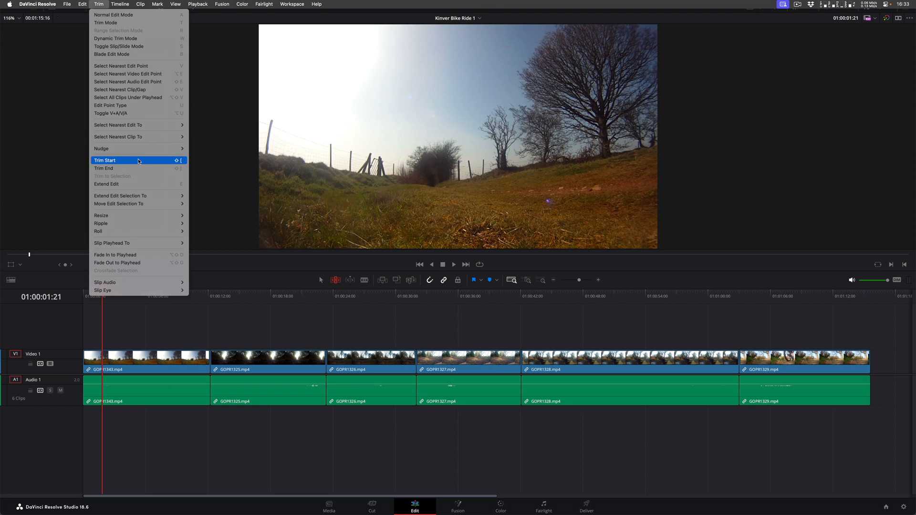
left_click(138, 160)
Trim the end of GOPR1343.mp4 to the playhead at 01:00:03:13 in Trim Edit mode.
left_click_drag(106, 296, 121, 298)
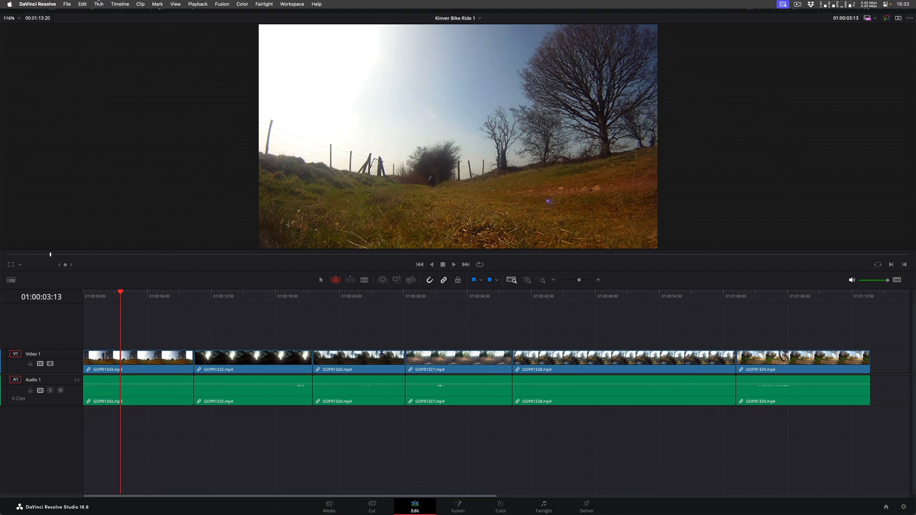
left_click(99, 4)
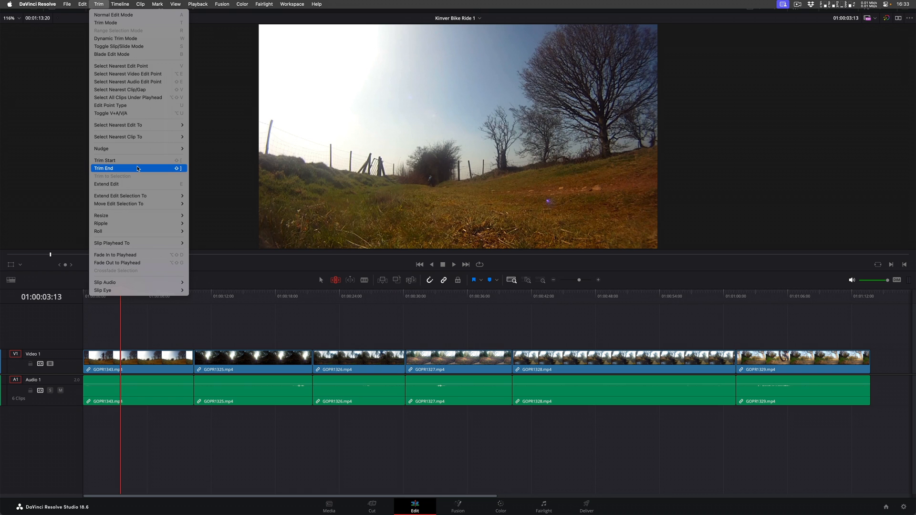
left_click(137, 168)
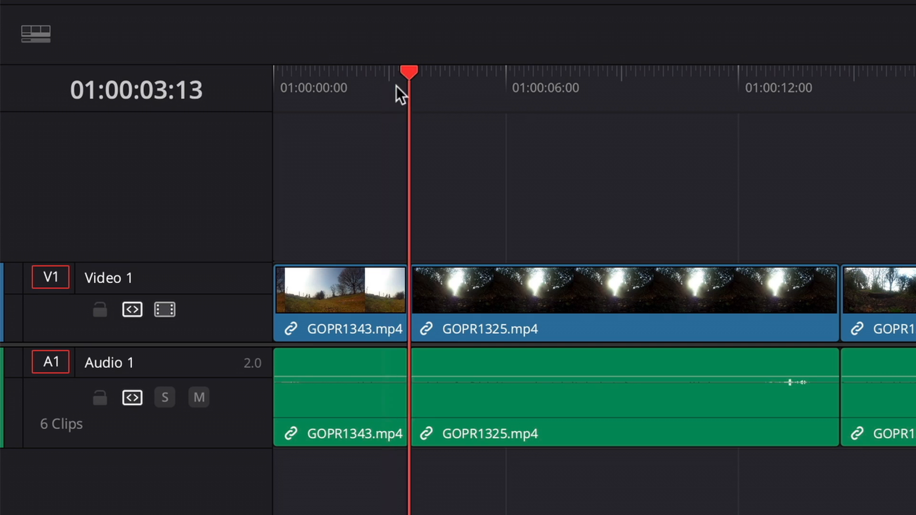
Trim the start of GOPR1325.mp4 with the playhead at about 01:00:09, and its end at 01:00:07:14, in Trim Edit mode.
left_click_drag(122, 297, 189, 294)
left_click_drag(619, 80, 638, 82)
key("shift+[")
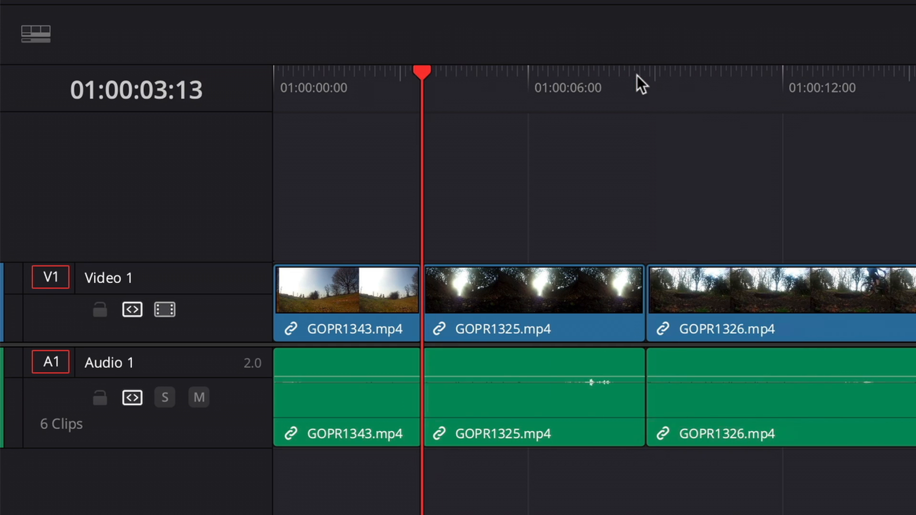
left_click_drag(468, 97, 594, 95)
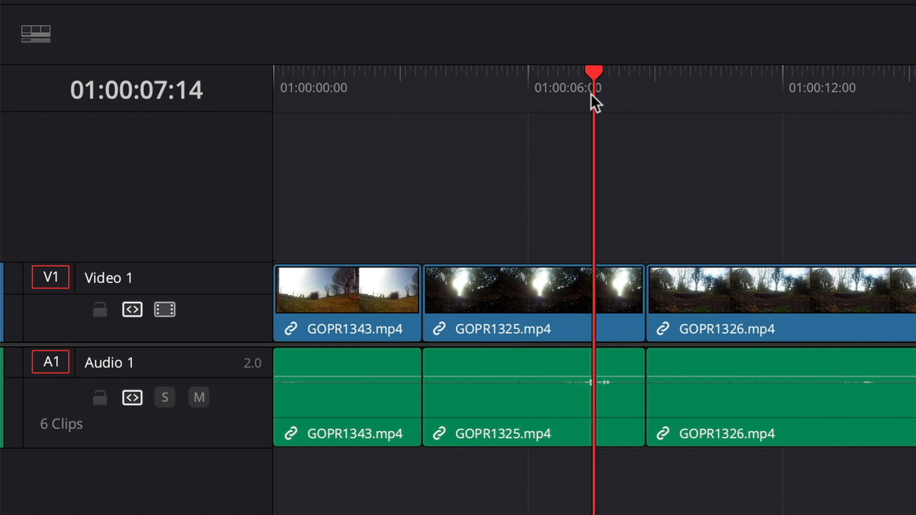
key("shift+]")
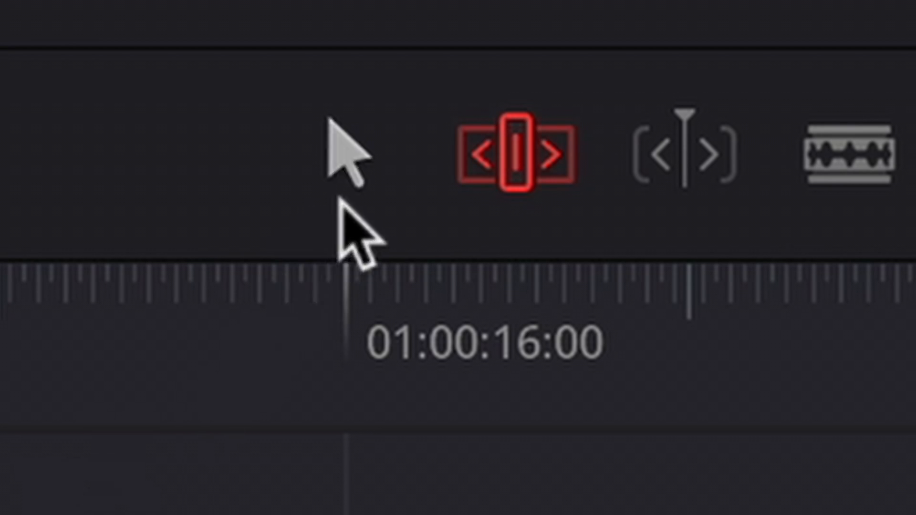
Return to Selection mode and ripple the start of GOPR1327.mp4 to the playhead at 01:00:12:13.
key("a")
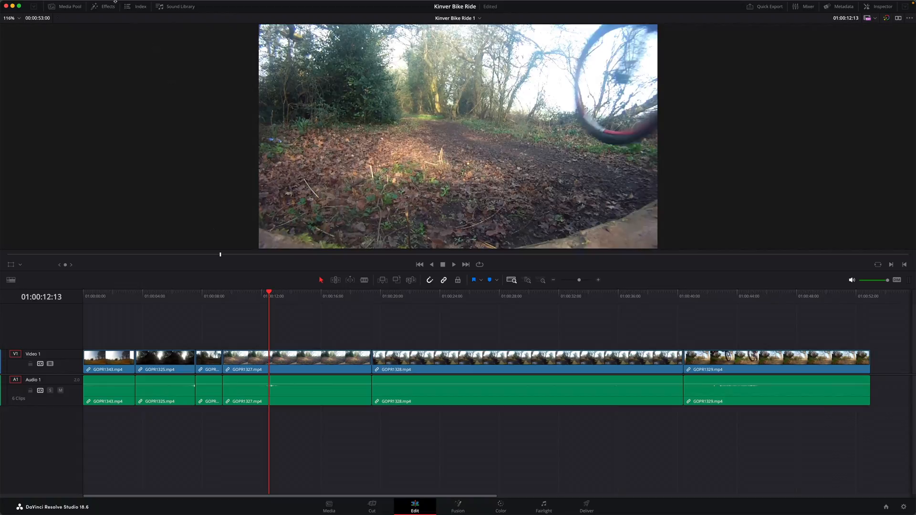
mouse_move(115, 1)
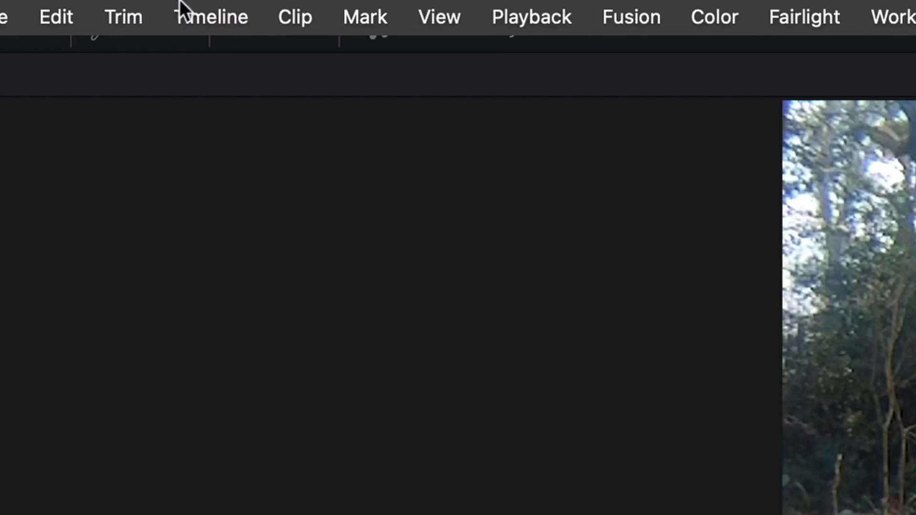
left_click(151, 5)
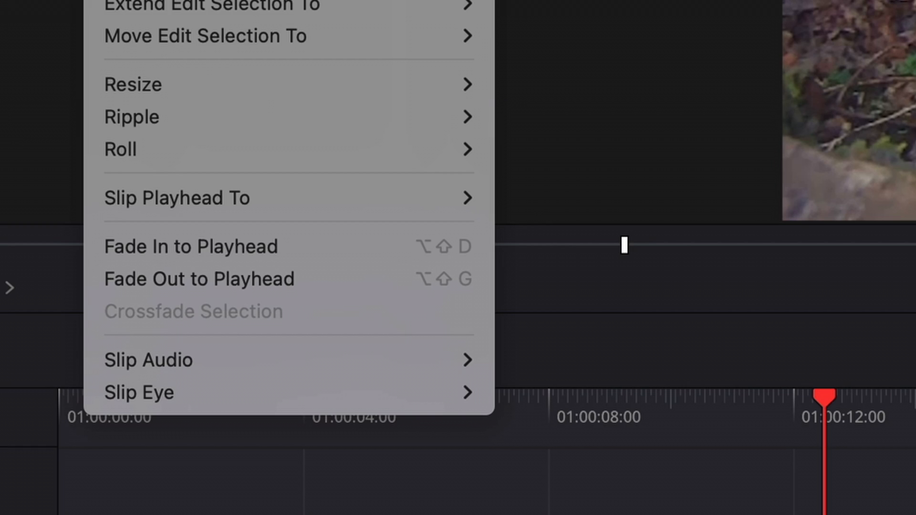
mouse_move(263, 119)
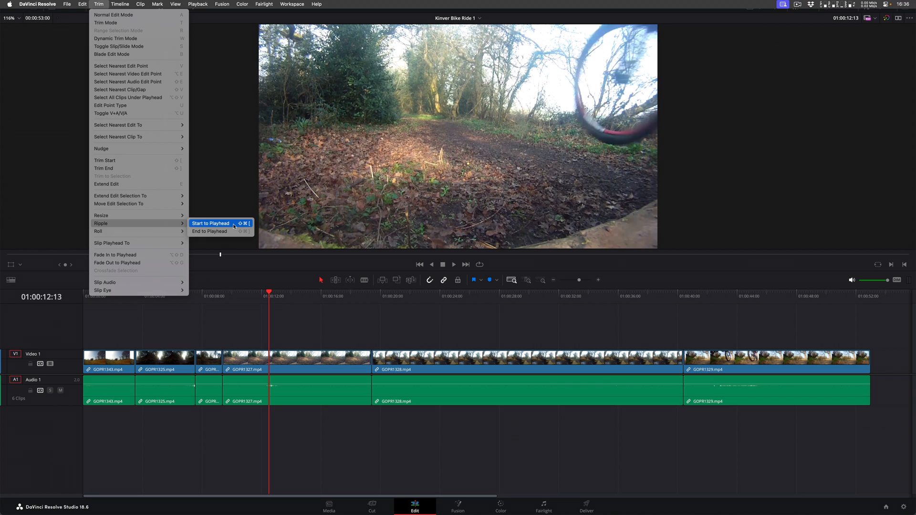
left_click(234, 226)
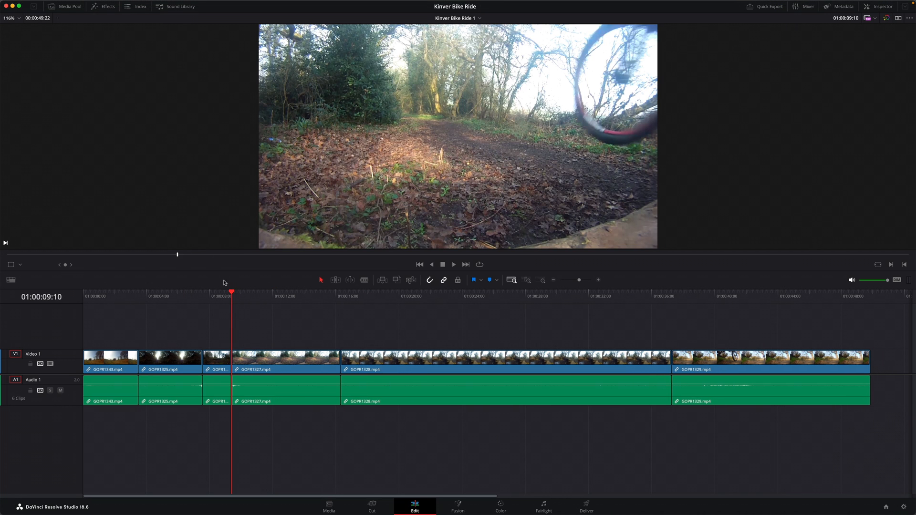
Ripple the end of GOPR1327.mp4 to the playhead at 01:00:11:22.
left_click_drag(233, 299, 271, 299)
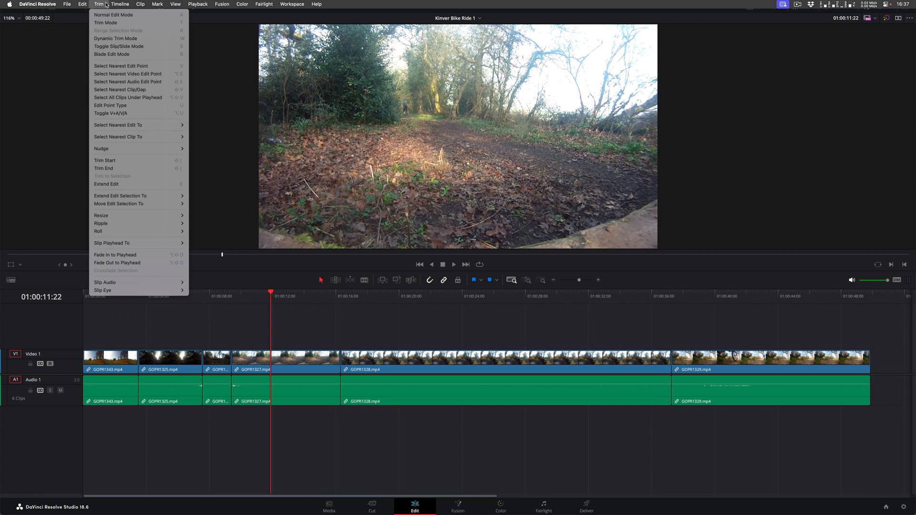
left_click(100, 4)
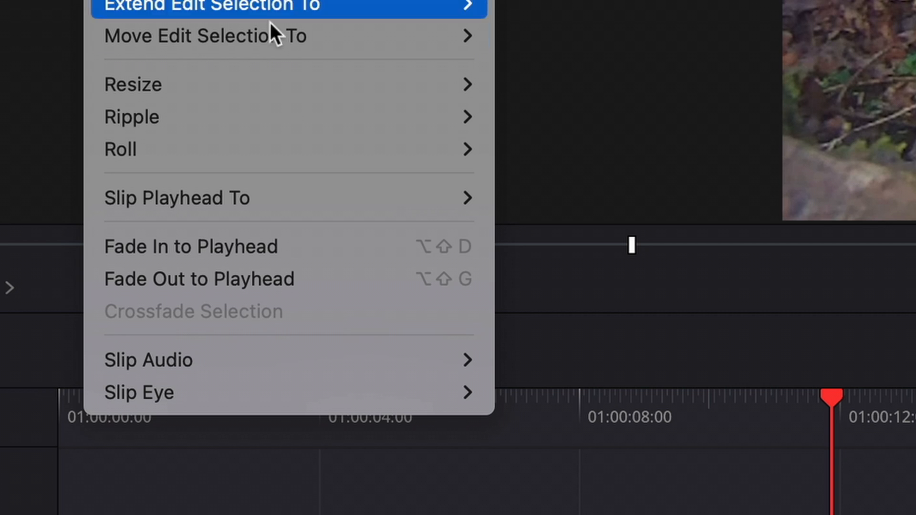
mouse_move(140, 221)
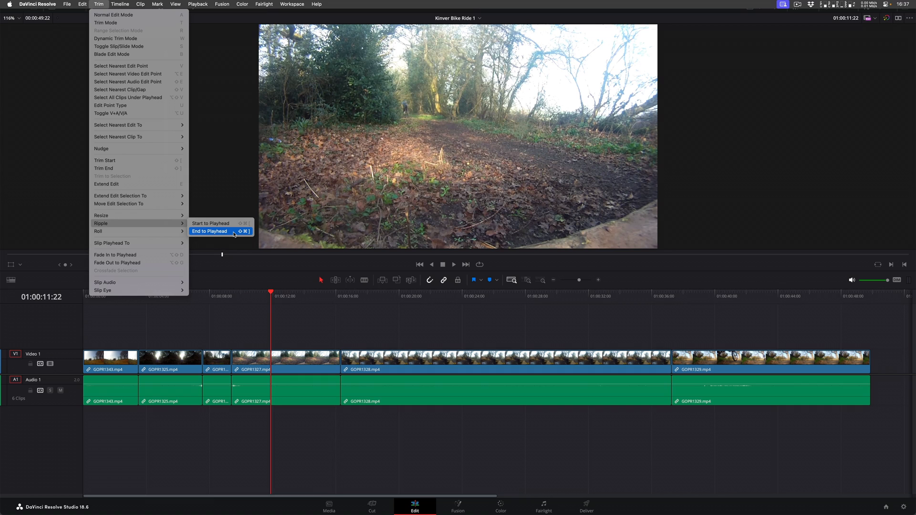
left_click(233, 232)
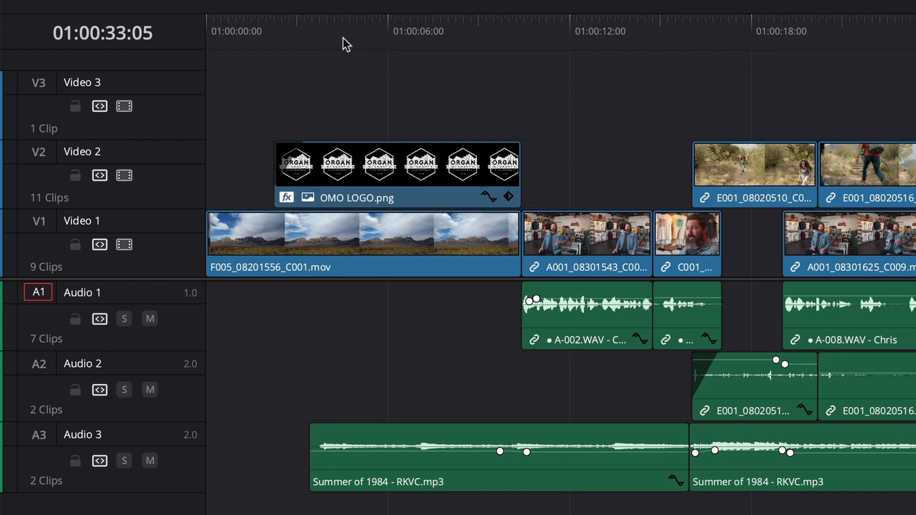
In the OMO Promo Catchup 7 timeline, ripple-trim the opening clips on all tracks at 01:00:03:15 and the closing clips' ends at about 01:00:54.
left_click_drag(332, 37, 317, 36)
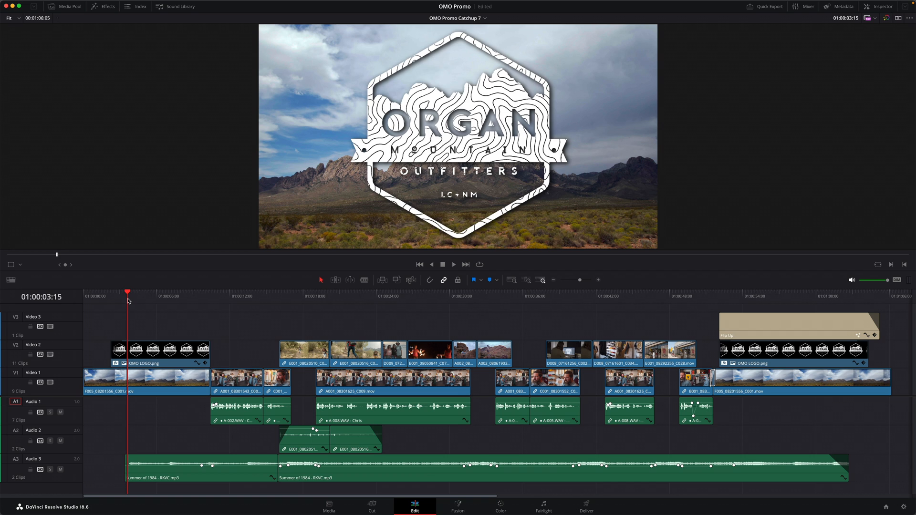
key("Home")
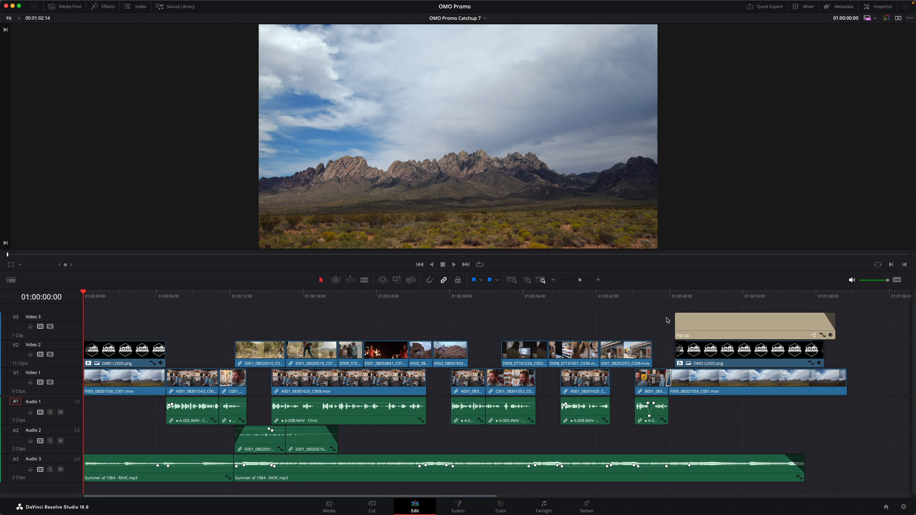
left_click(742, 298)
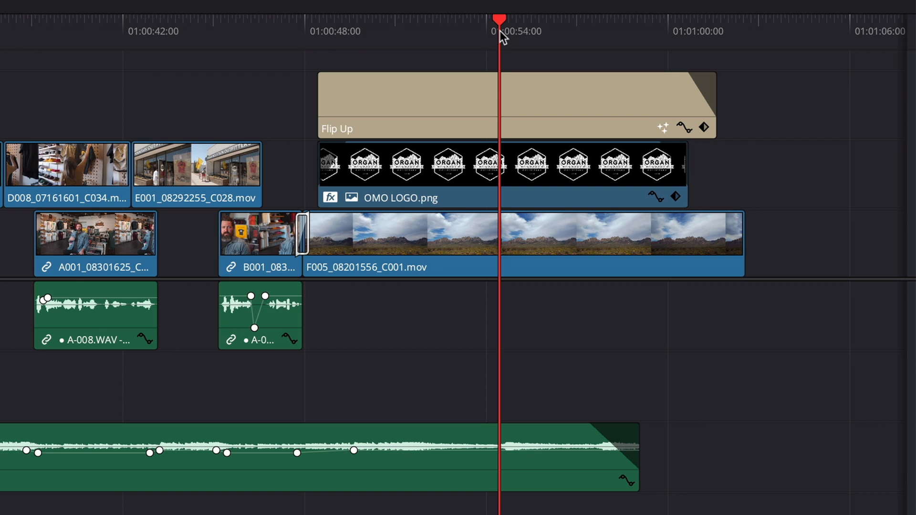
key("shift+]")
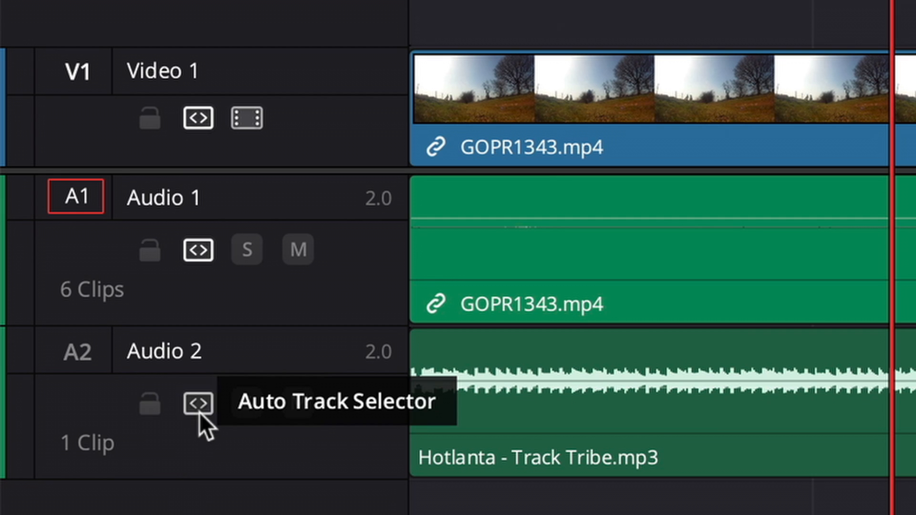
In the Kinver Bike Ride 3 timeline, turn off the Auto Track Selector for Audio 2 and ripple-trim both ends of GOPR1343.mp4.
left_click(199, 410)
left_click_drag(159, 299, 184, 301)
key("super+shift+bracketleft")
key("super+shift+bracketright")
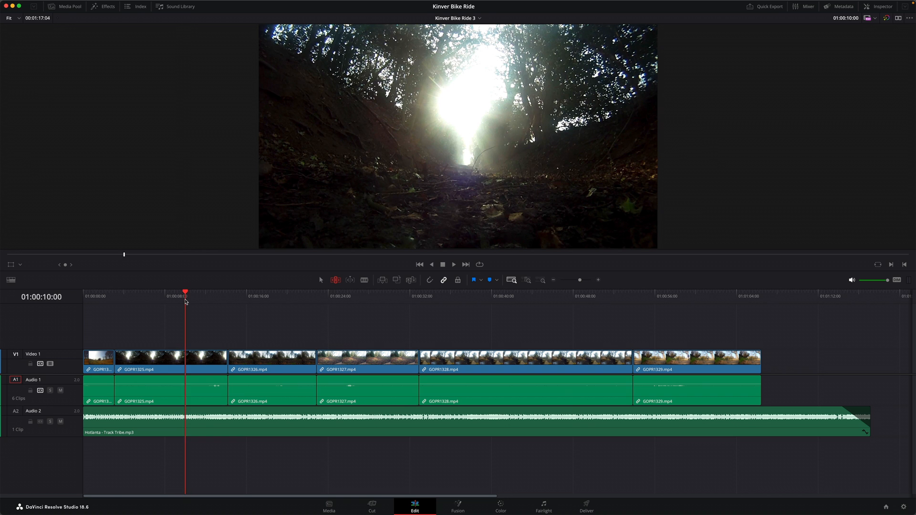
Ripple-trim the start of GOPR1325.mp4 at 01:00:10:00 and its end at 01:00:06:05, and turn the Audio 2 Auto Track Selector back on.
key("super+shift+bracketleft")
left_click_drag(115, 302, 146, 303)
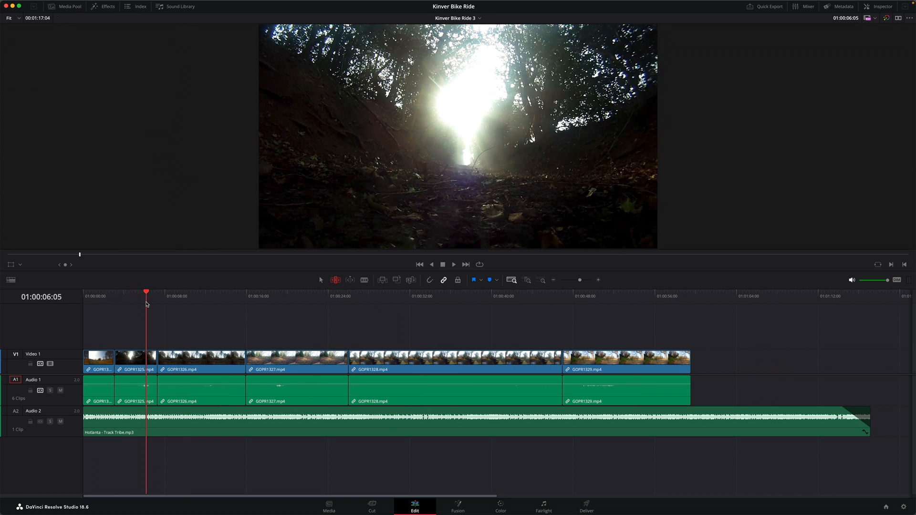
key("super+shift+bracketright")
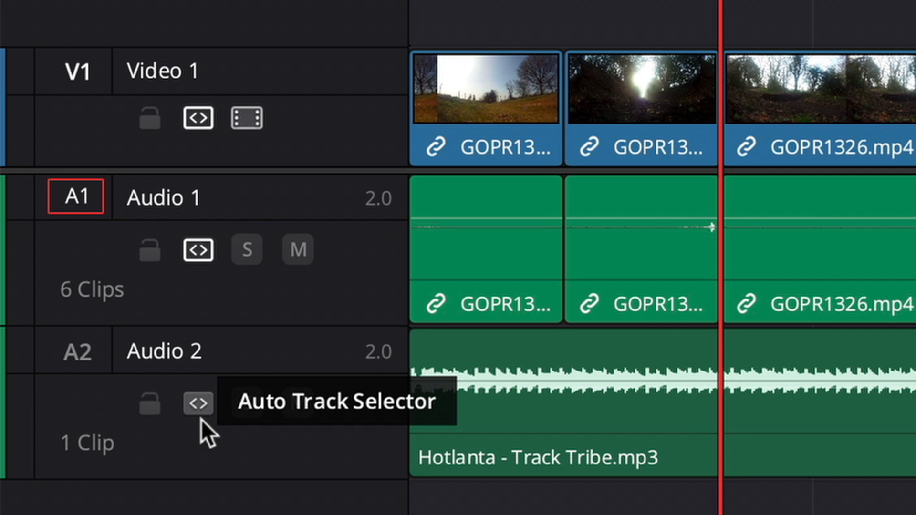
left_click(200, 418)
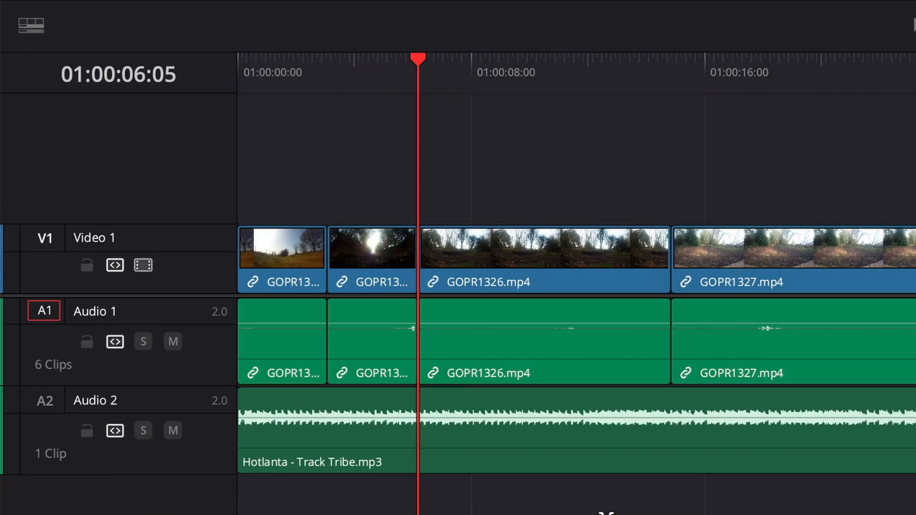
Ripple-trim the start and end of GOPR1326.mp4 to the playhead, placing its out point at 01:00:08:18.
left_click(525, 262)
left_click_drag(419, 98, 492, 79)
key("ctrl+shift+bracketleft")
key("ctrl+shift+bracketright")
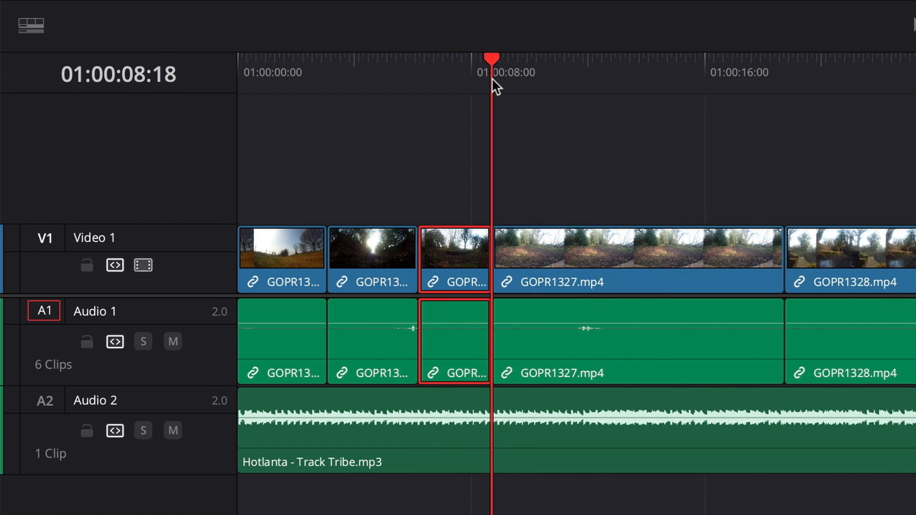
Ripple-trim the start and end of GOPR1327.mp4 to the playhead.
left_click(548, 228)
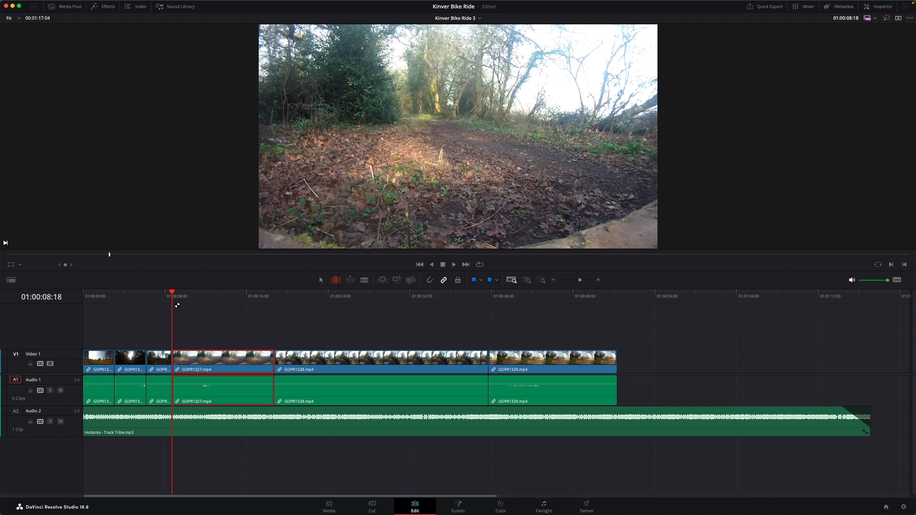
left_click_drag(177, 305, 201, 301)
key("ctrl+shift+bracketleft")
key("ctrl+shift+bracketright")
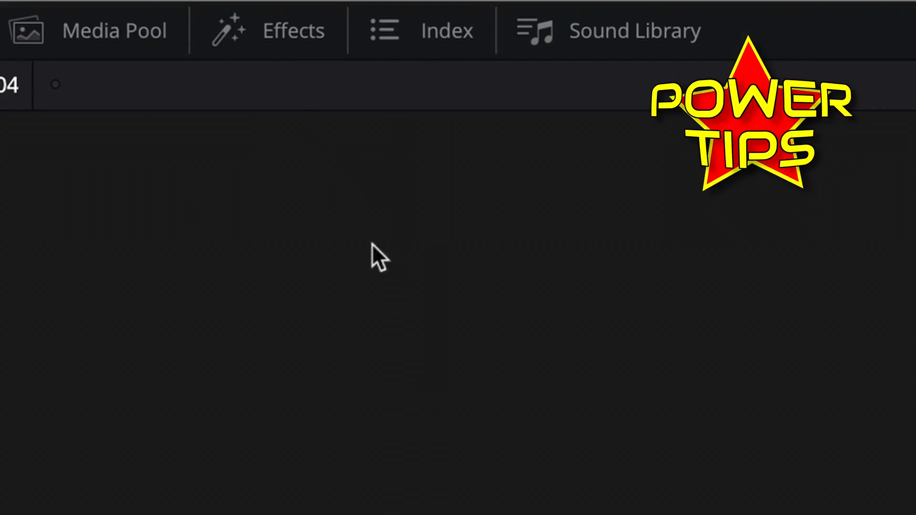
Select the clip nearest the playhead, GOPR1328.mp4, with the Select Nearest Clip/Gap command.
mouse_move(234, 5)
left_click(264, 13)
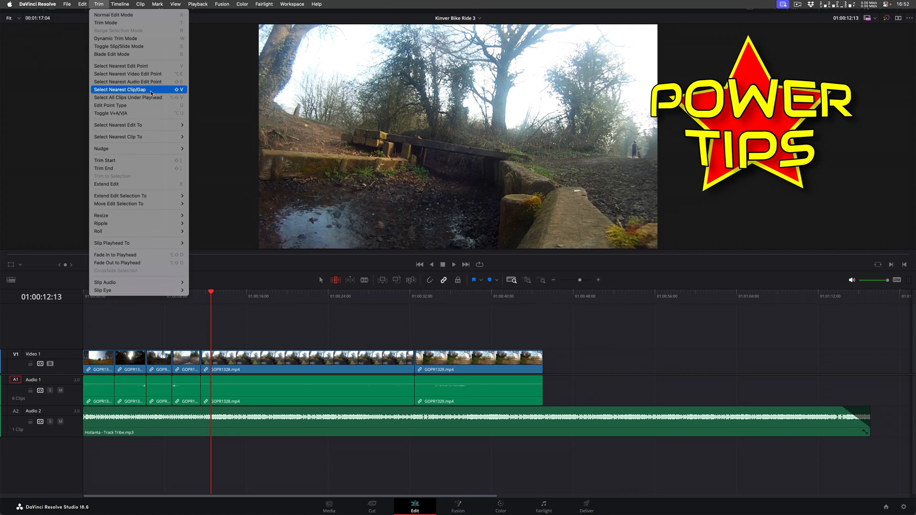
left_click(151, 93)
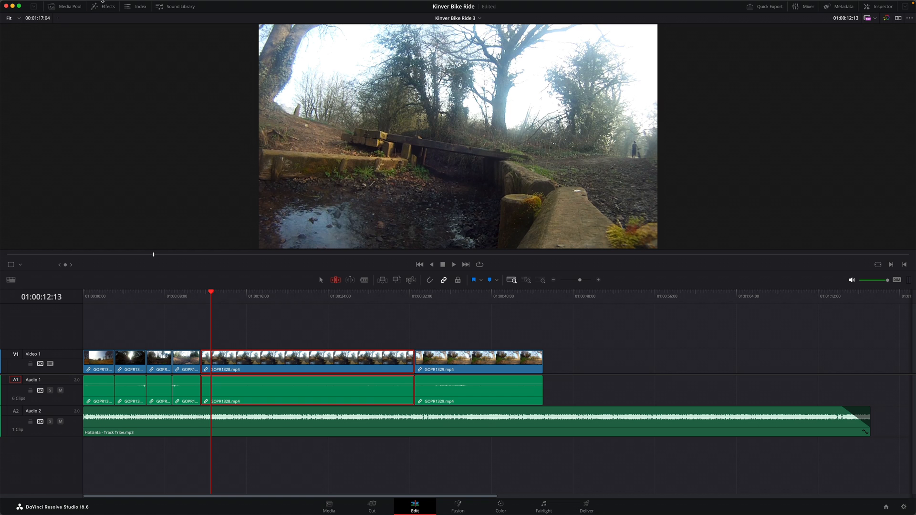
Cycle the GOPR1328.mp4 selection through video only, audio only, and video plus audio with Toggle V+A/V/A.
left_click(100, 4)
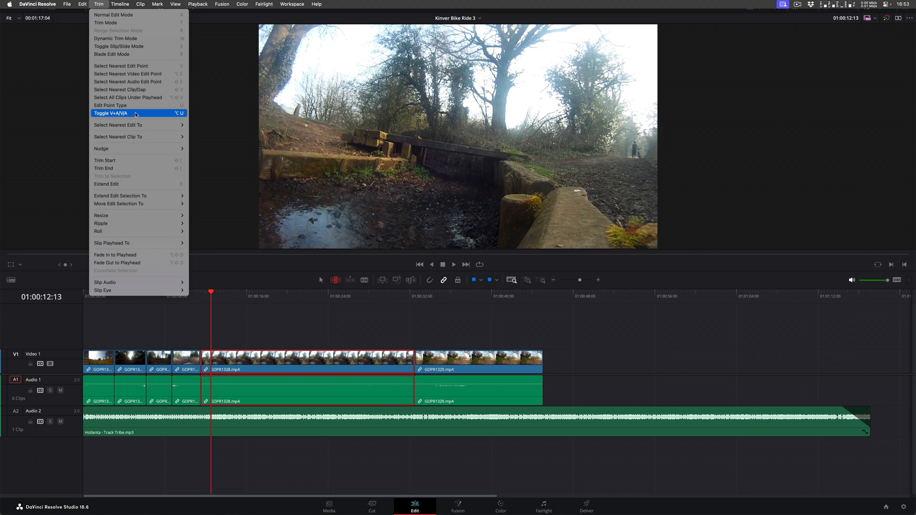
left_click(135, 115)
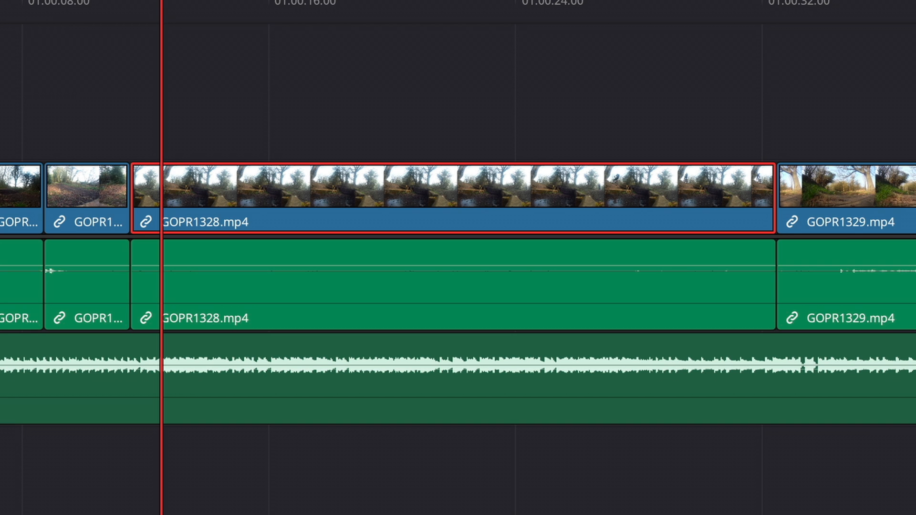
key("u")
key("u")
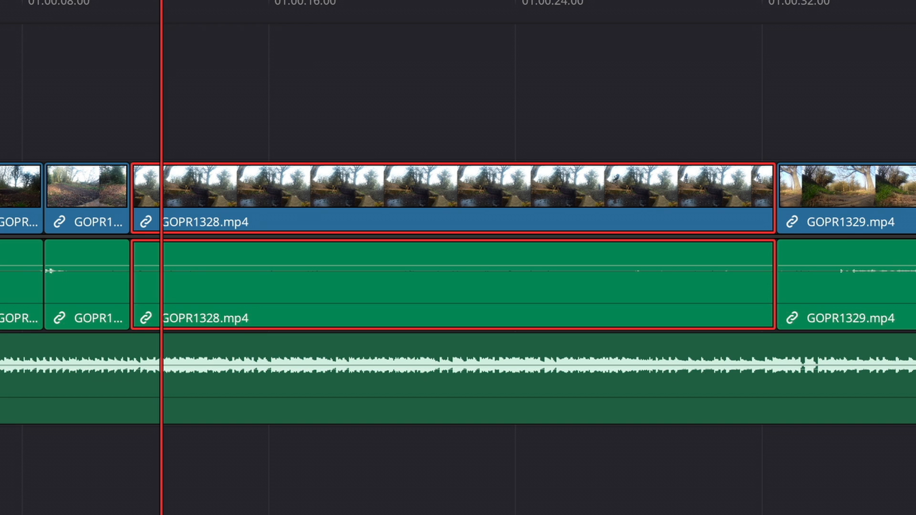
key("u")
key("u")
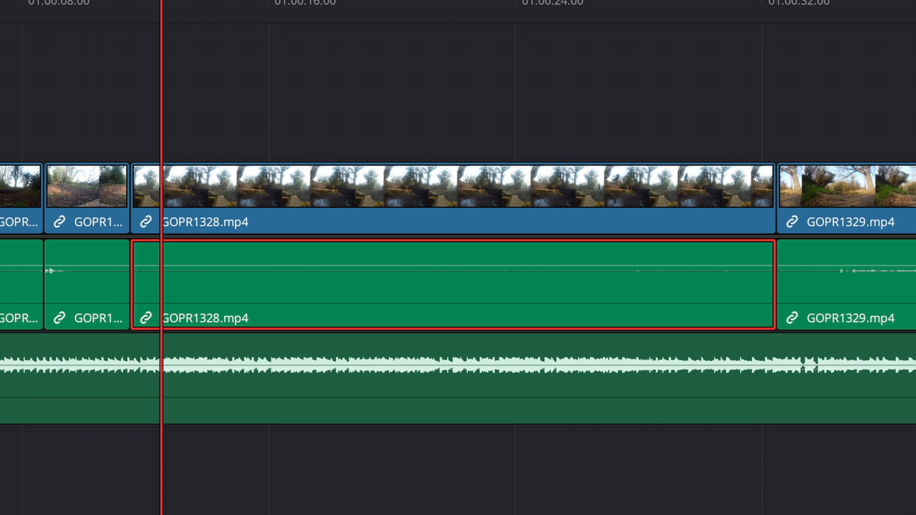
key("u")
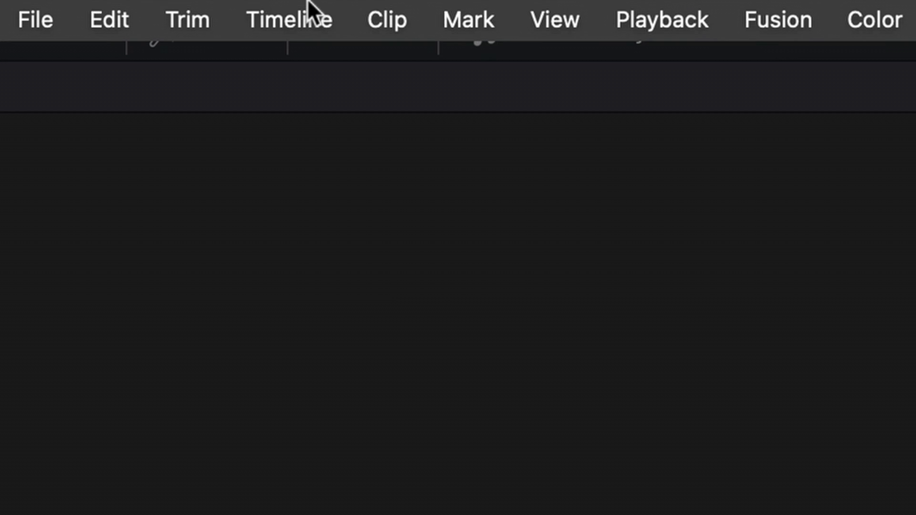
Turn on Selection Follows Playhead and scrub to 01:00:34:17 over GOPR1329.mp4.
left_click(124, 2)
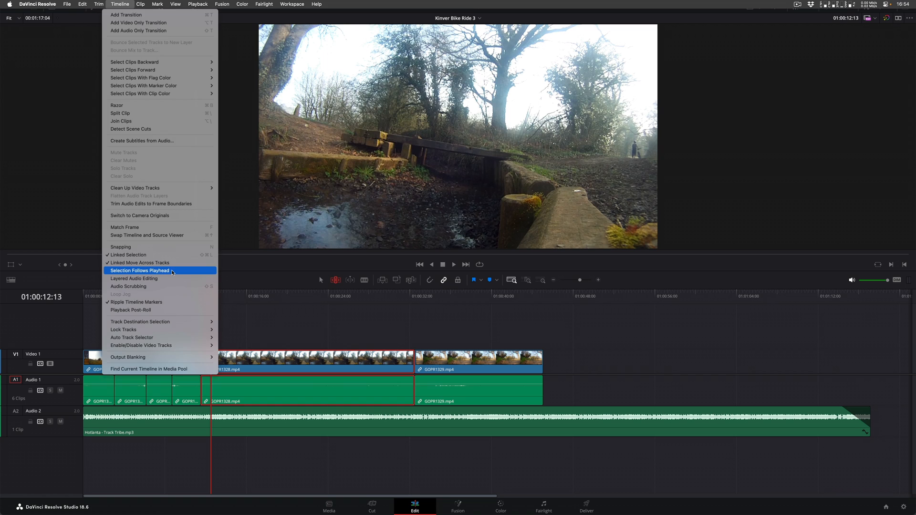
left_click(536, 275)
left_click(185, 296)
left_click_drag(186, 299, 437, 312)
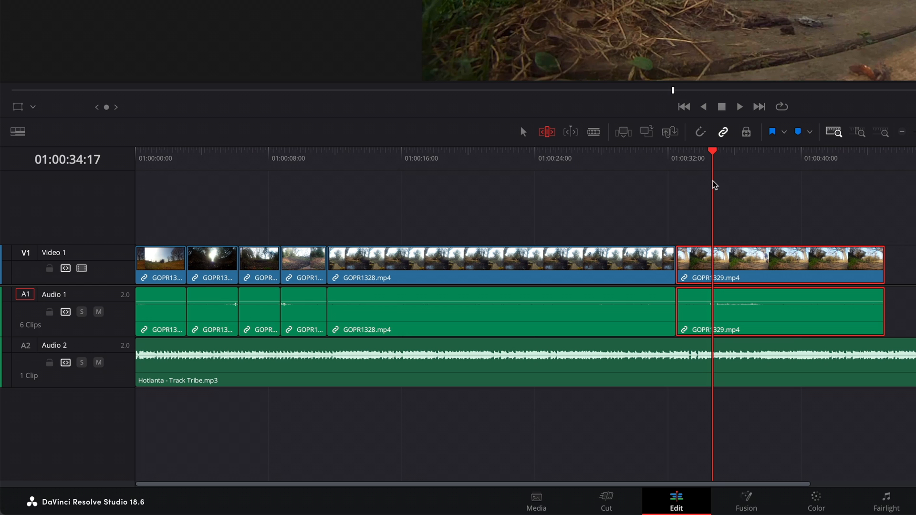
Step the clip selection backward three clips, down and up a track, and forward again, and locate the Deselect All command.
key("super+Left")
key("super+Left")
key("super+Left")
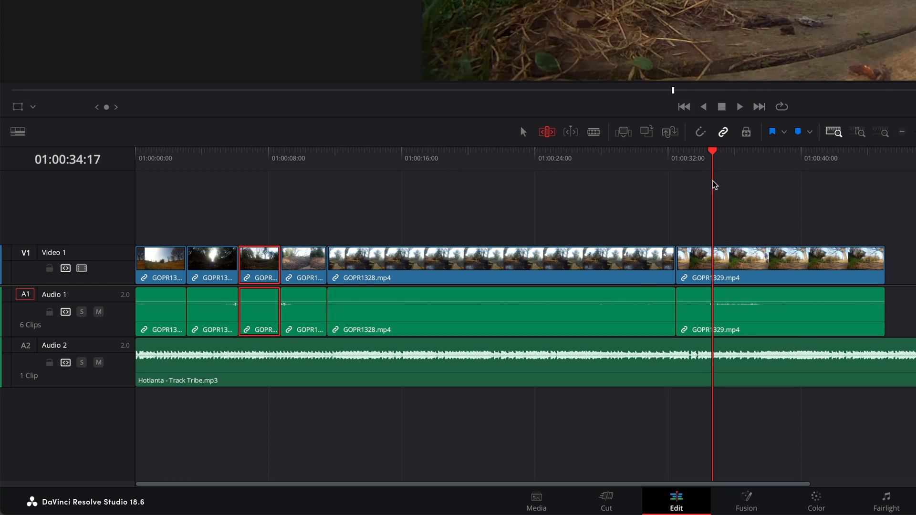
key("super+Down")
key("super+Up")
key("super+Right")
key("super+Right")
key("super+Right")
key("super+Right")
key("super+Right")
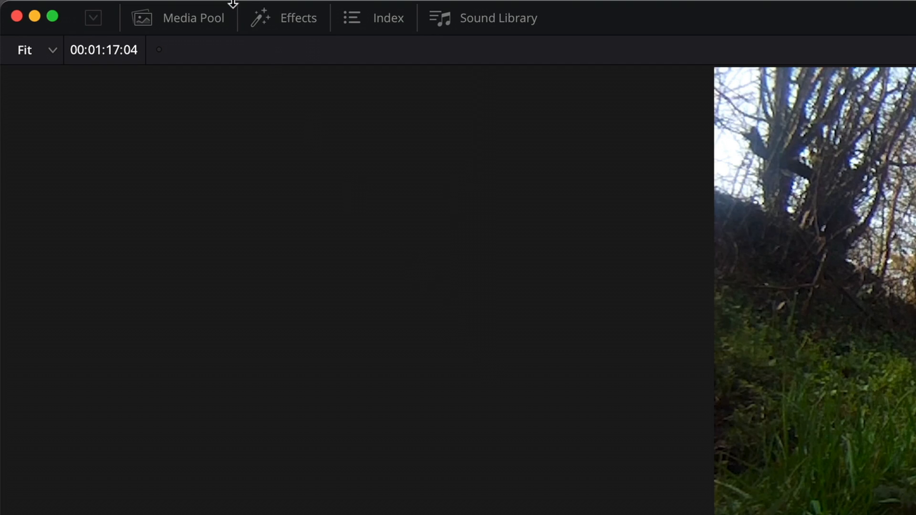
left_click(232, 6)
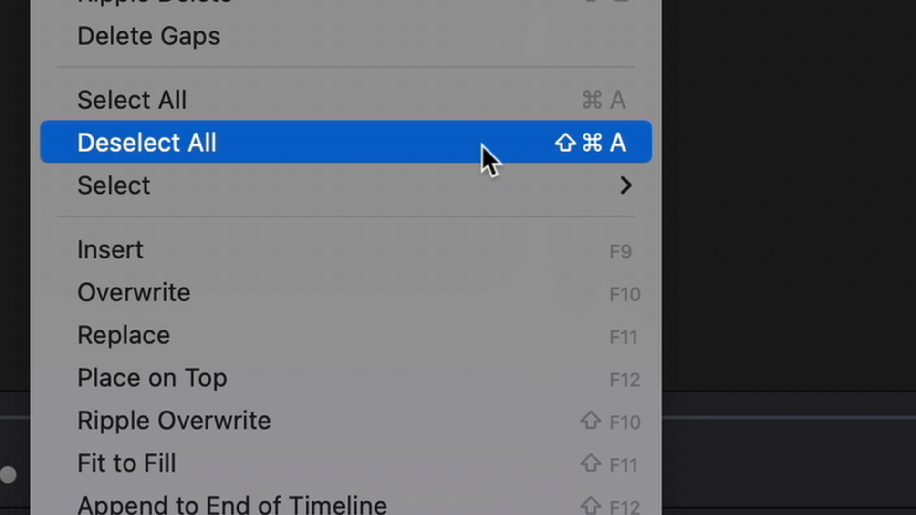
mouse_move(490, 183)
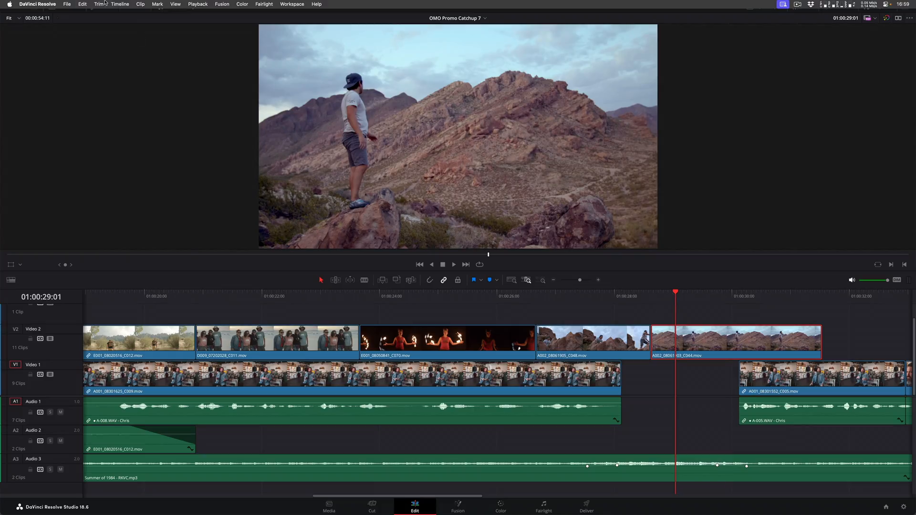
In the OMO Promo Catchup 7 timeline, roll the start of A002_08061903_C044.mov to the playhead at 01:00:29:01.
left_click(105, 3)
mouse_move(164, 234)
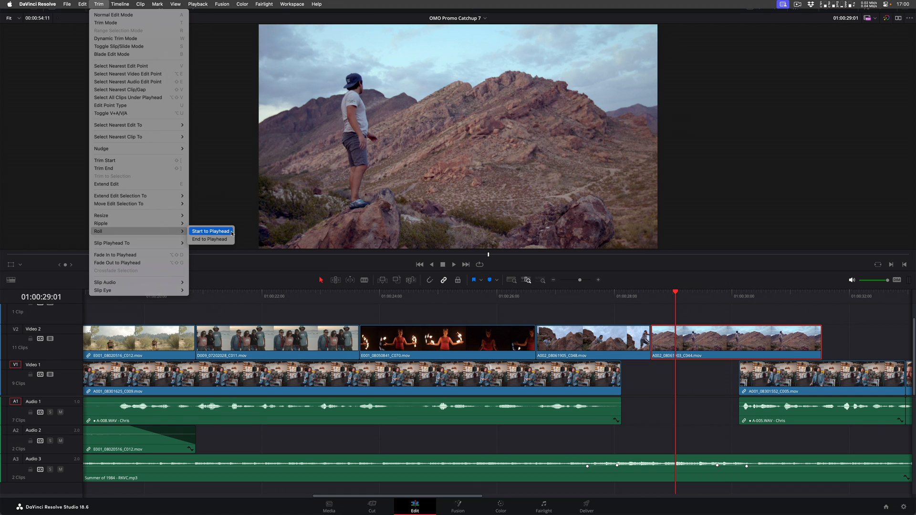
left_click(231, 233)
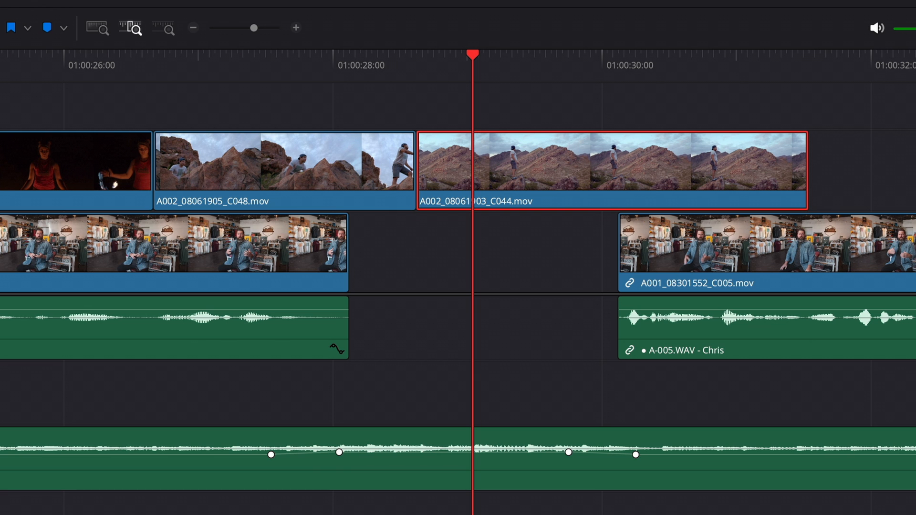
key("alt+shift+[")
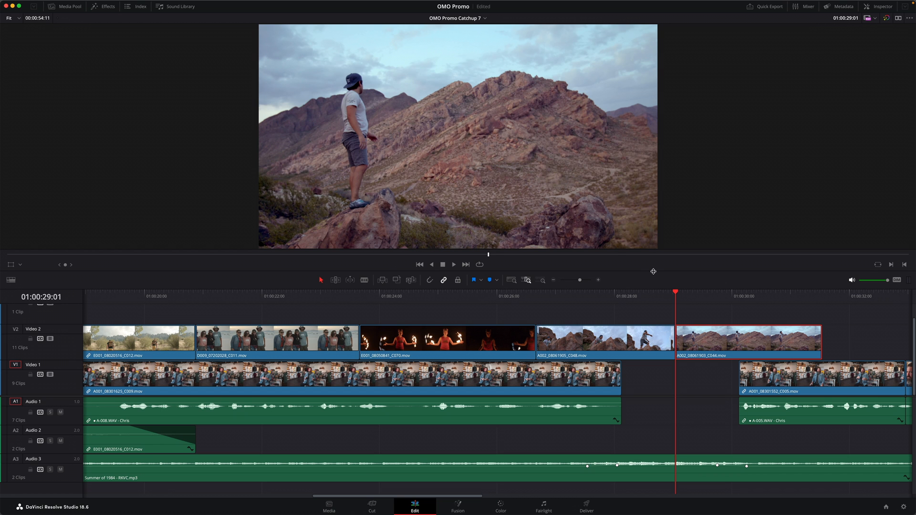
Roll the end of A002_08061905_C048.mov to the playhead at 01:00:28:12.
left_click_drag(467, 61, 400, 64)
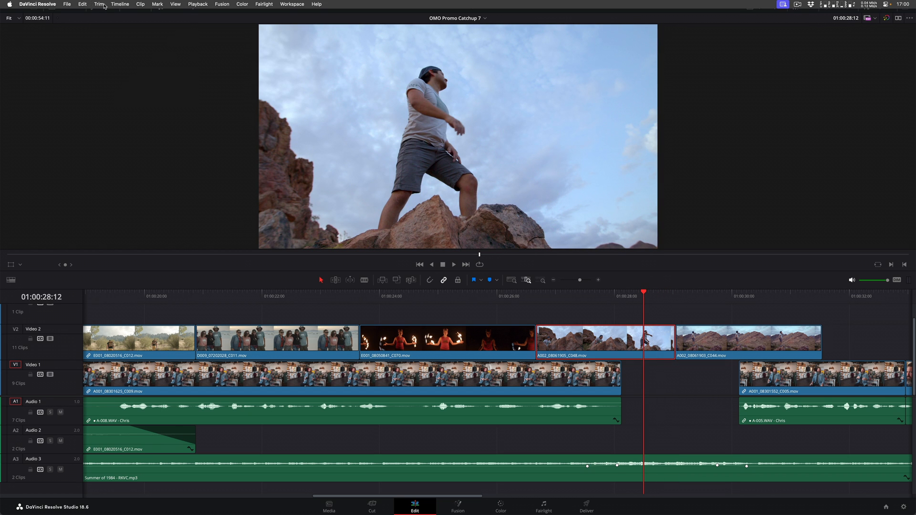
left_click(104, 5)
mouse_move(161, 176)
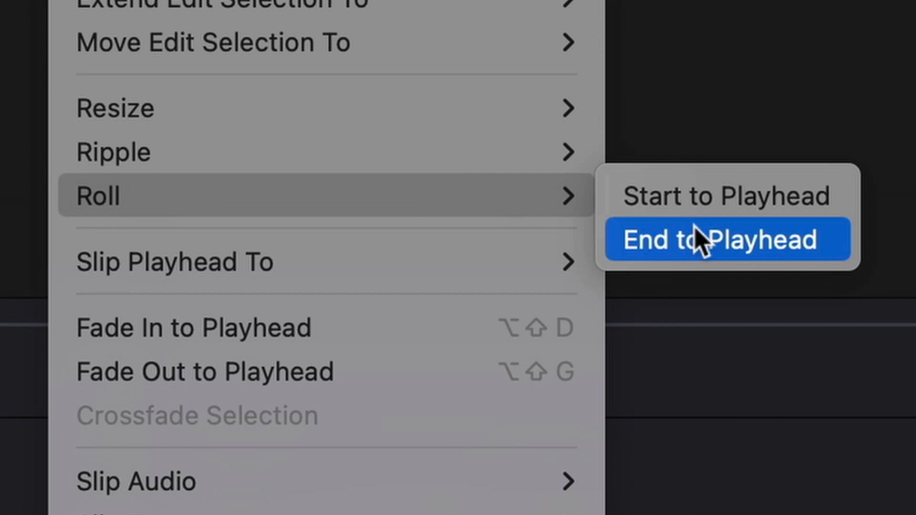
left_click(836, 243)
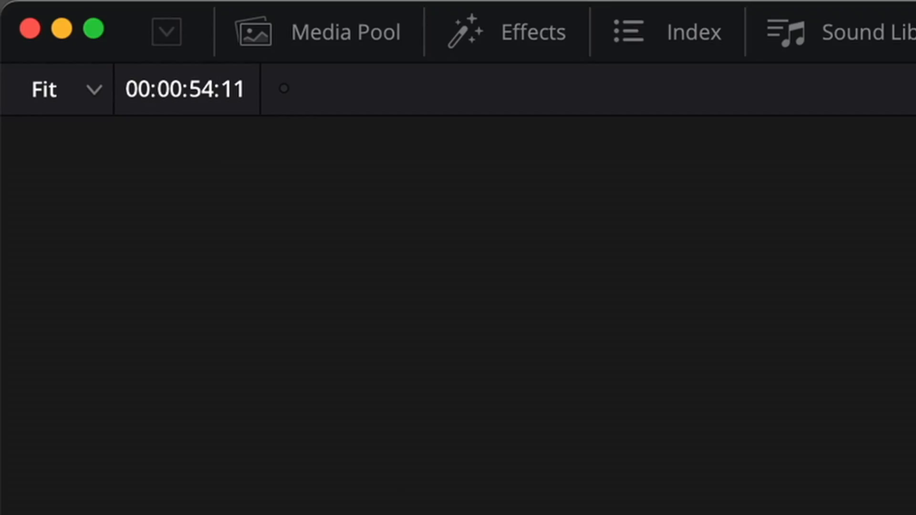
Open Keyboard Customization, filter the Trim commands for "Roll", and expand the Roll group.
left_click(275, 19)
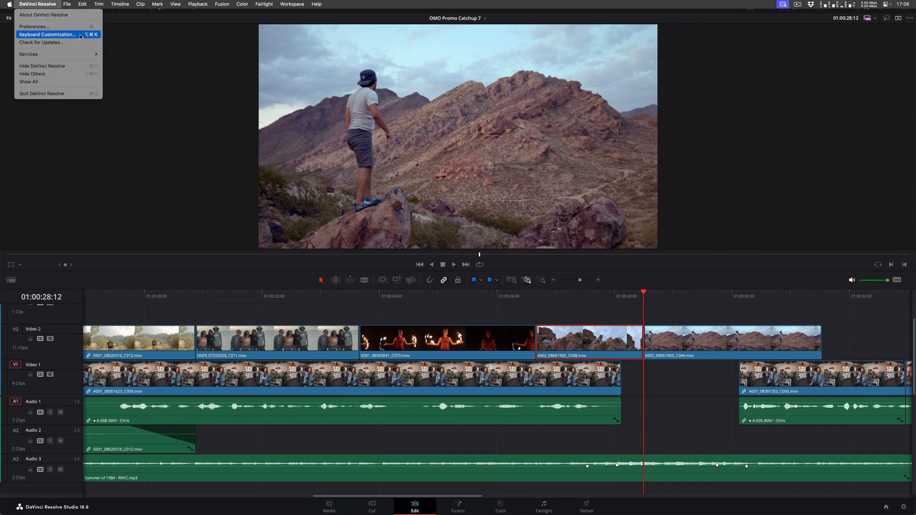
left_click(80, 36)
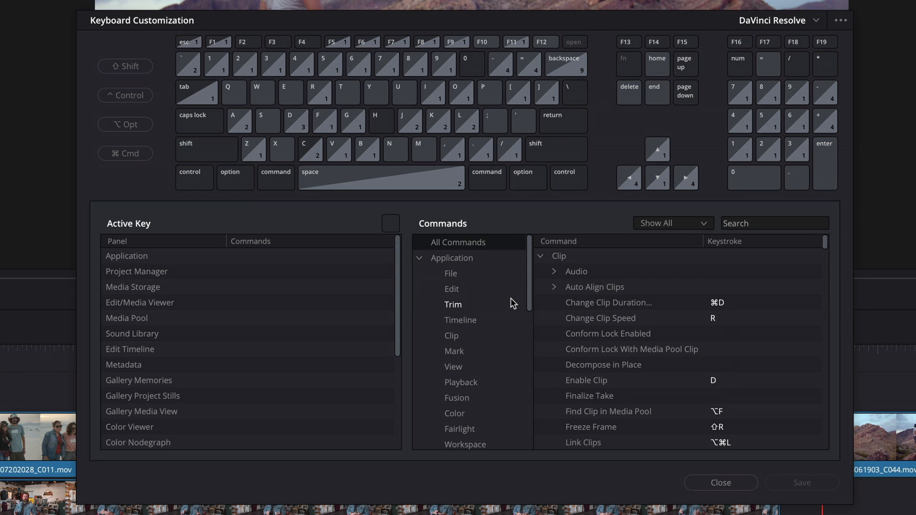
left_click(479, 267)
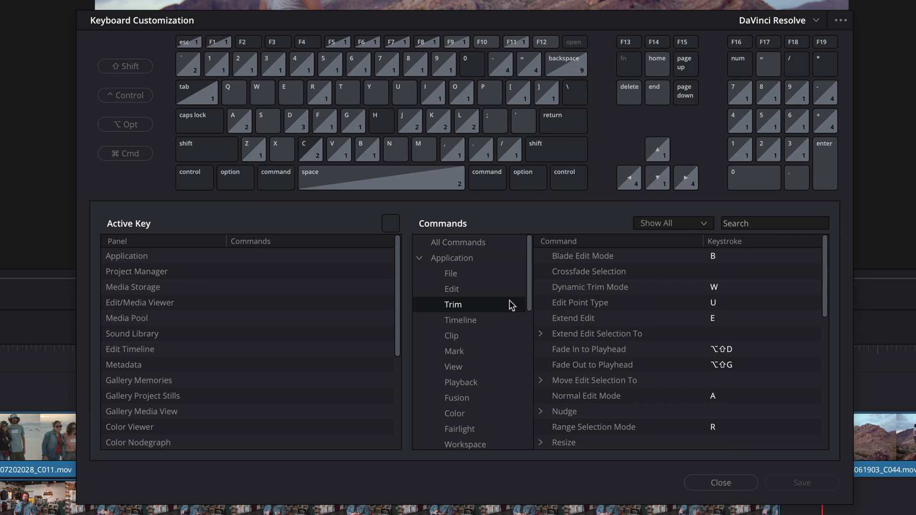
left_click(744, 223)
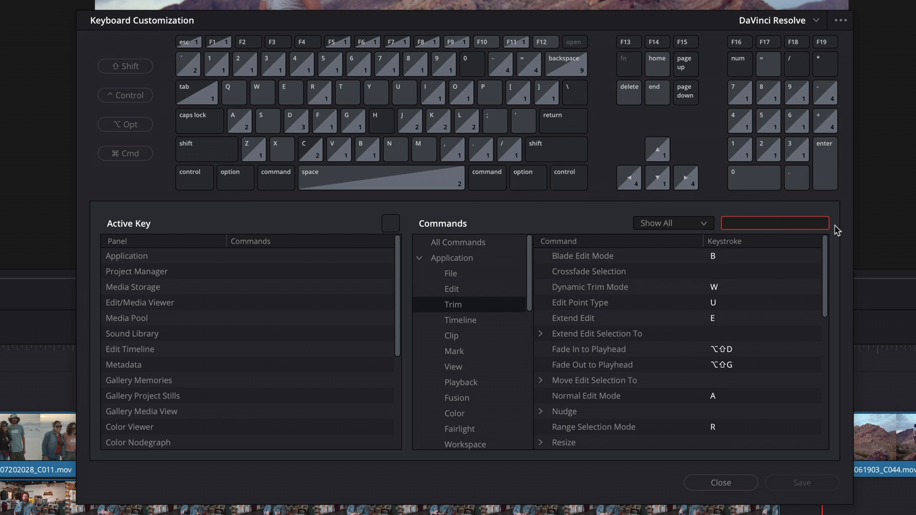
type("Roll")
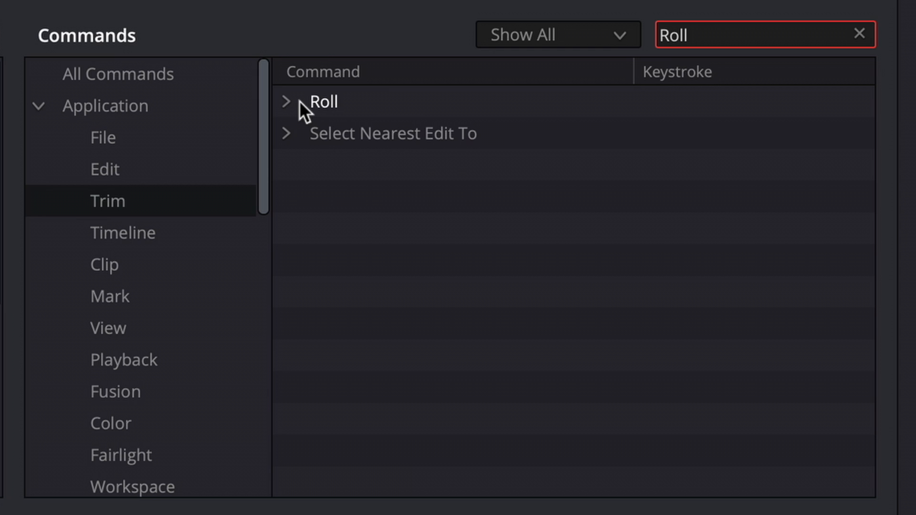
left_click(540, 255)
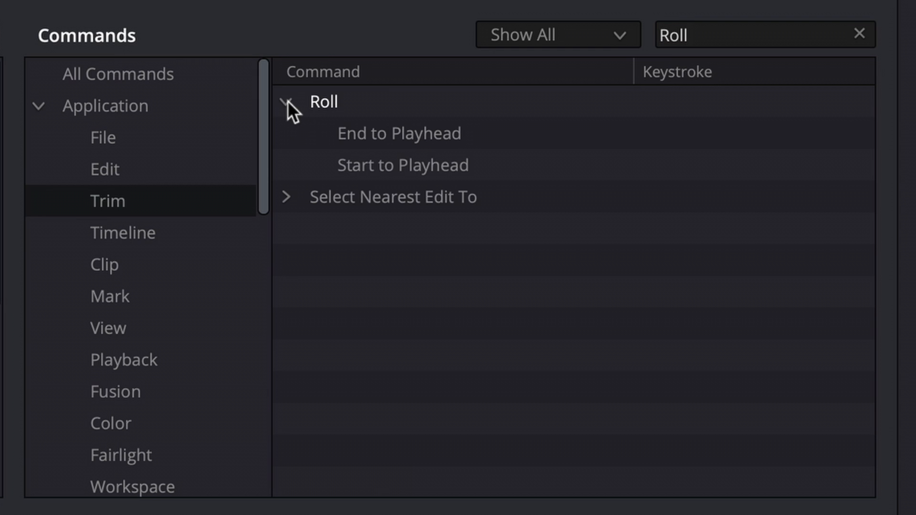
Assign the shortcut Ctrl+W to Roll End to Playhead and Ctrl+Q to Roll Start to Playhead.
left_click(393, 133)
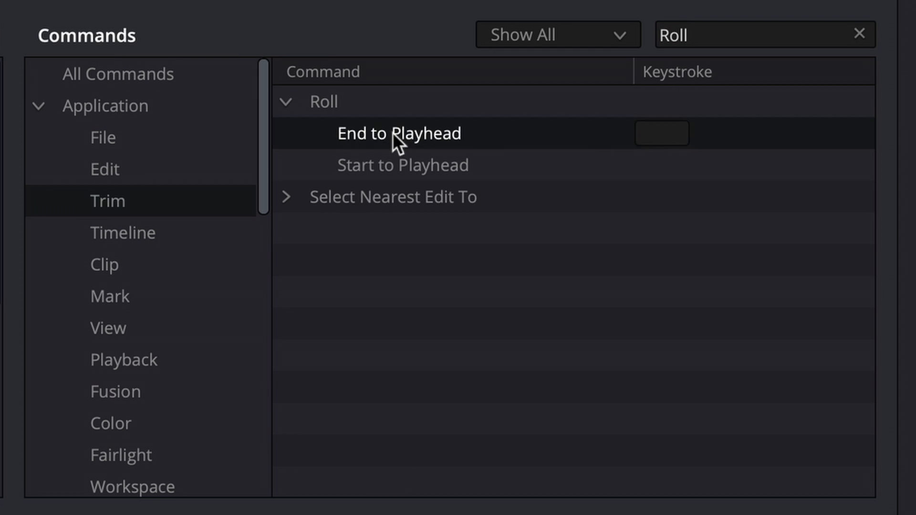
left_click(668, 141)
key("ctrl+w")
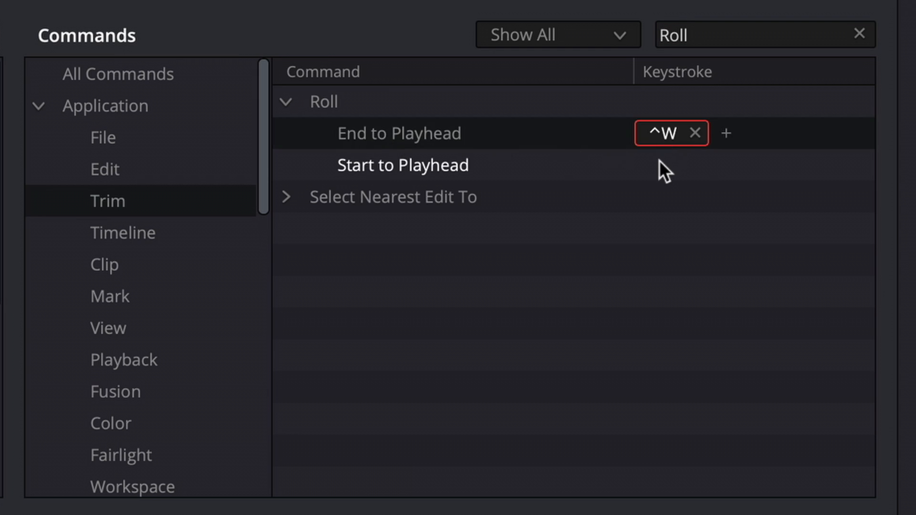
left_click(666, 162)
key("ctrl+q")
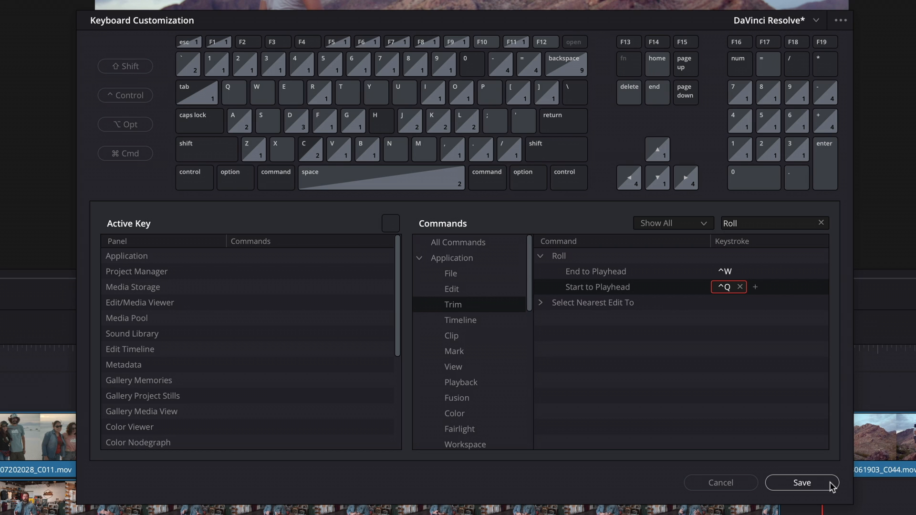
Save the keyboard mapping as a new preset under the owner's first name and close Keyboard Customization.
left_click(802, 482)
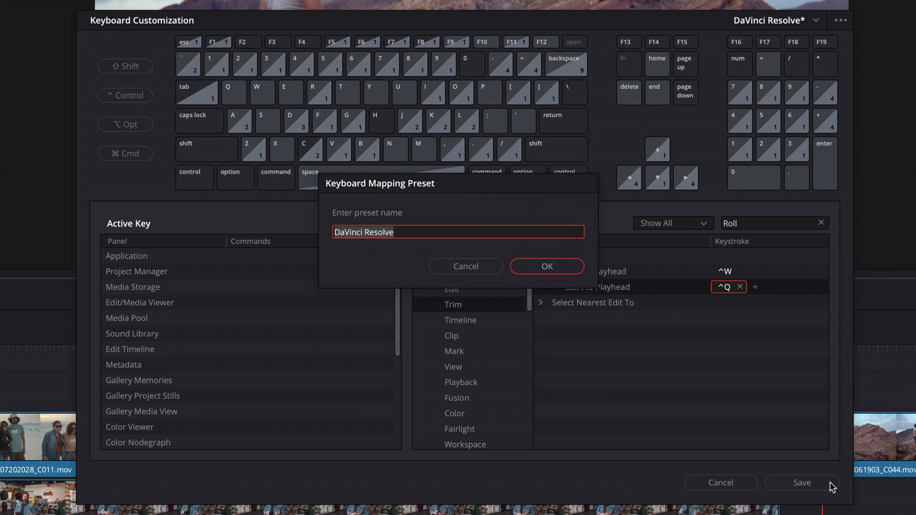
type("CHRIS")
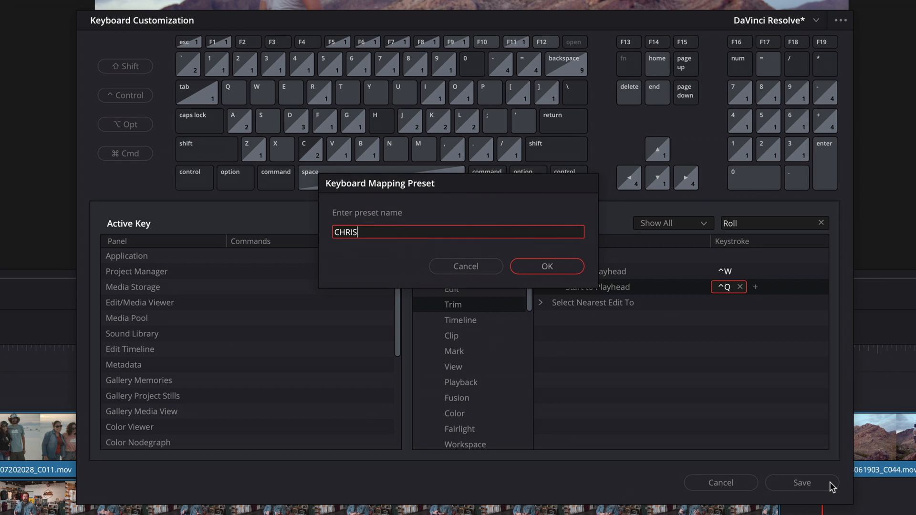
key("Return")
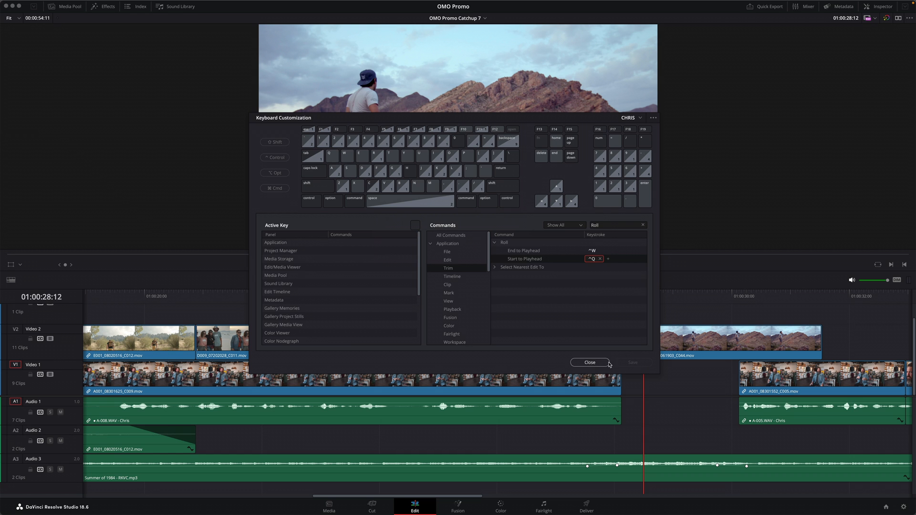
left_click(590, 363)
Reposition the playhead after the cut between A002_08061905_C048.mov and A002_08061903_C044.mov and try rolling that cut towards the playhead.
left_click_drag(644, 303, 672, 299)
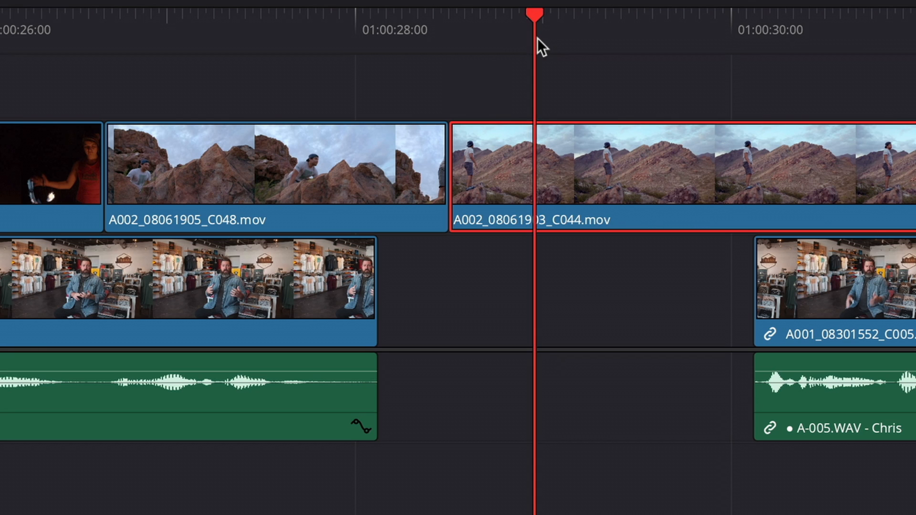
key("e")
left_click_drag(537, 34, 561, 34)
key("e")
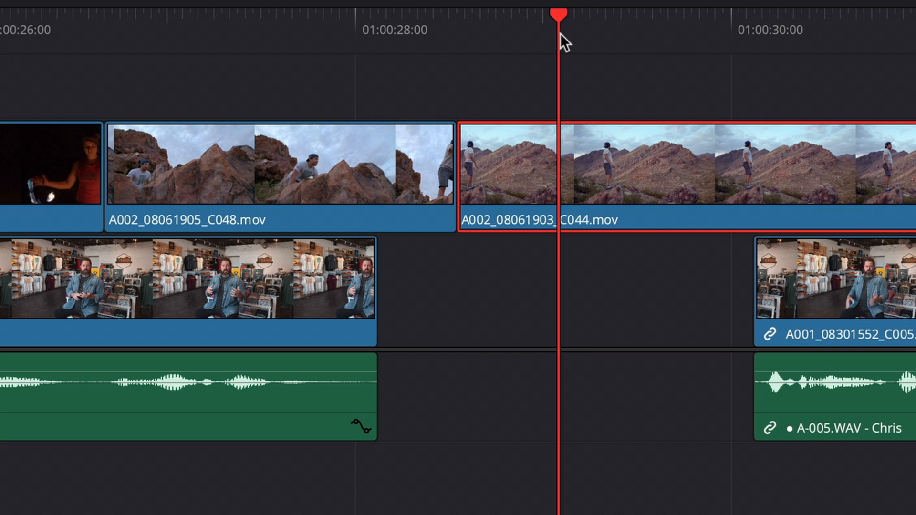
key("e")
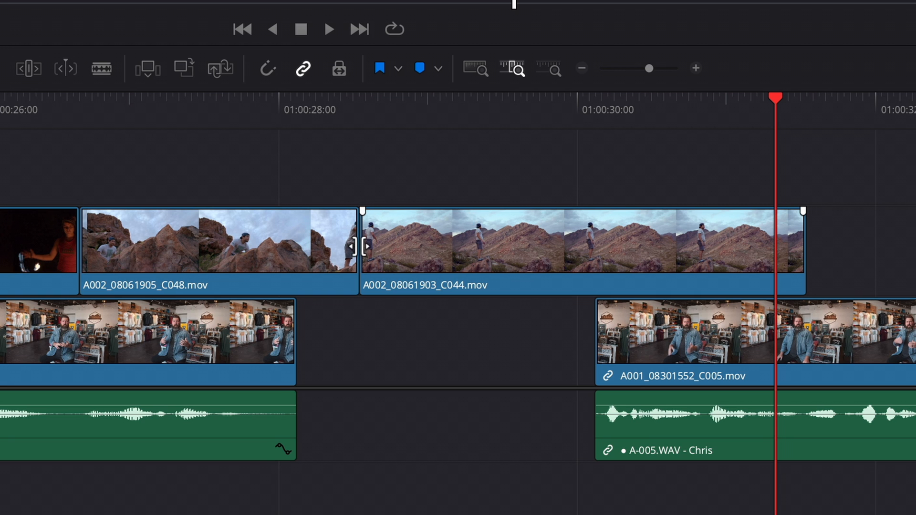
Select the cut between A002_08061905_C048.mov and A002_08061903_C044.mov and extend the edit to the playhead at 01:00:29:05.
left_click(466, 350)
left_click_drag(422, 119, 461, 120)
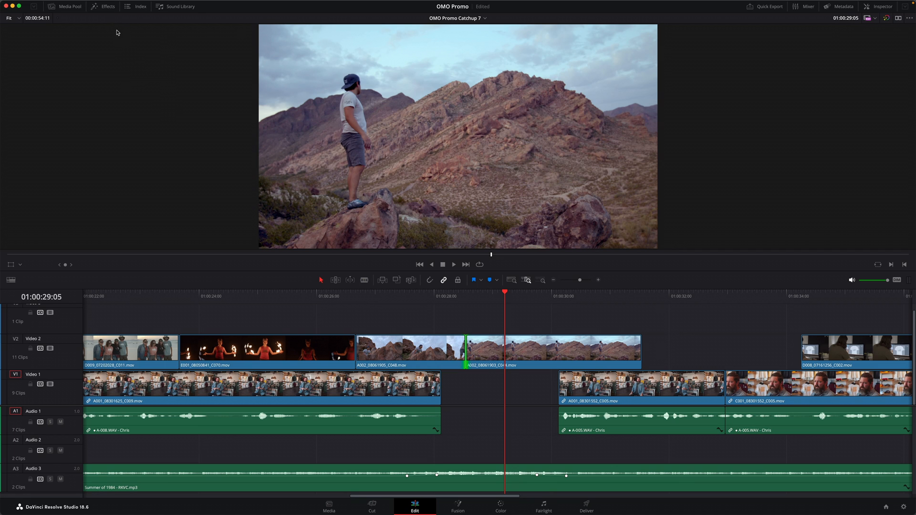
left_click(100, 4)
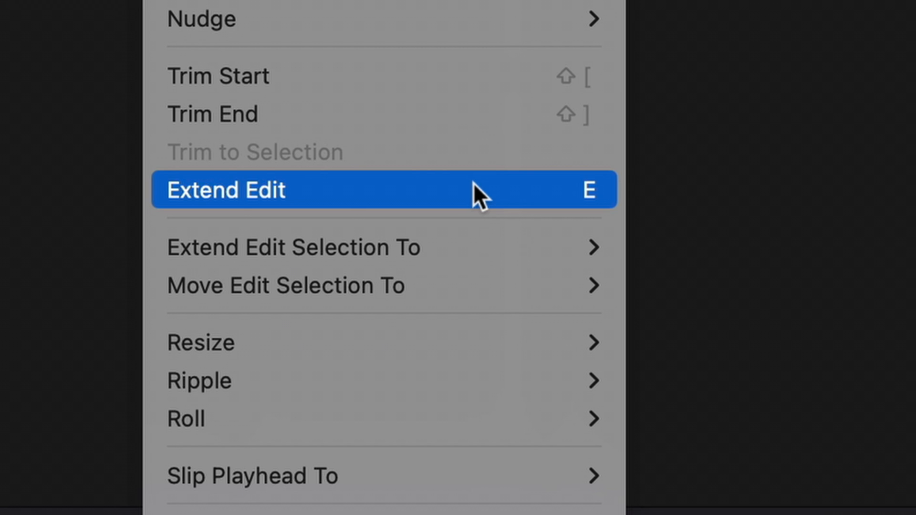
left_click(474, 187)
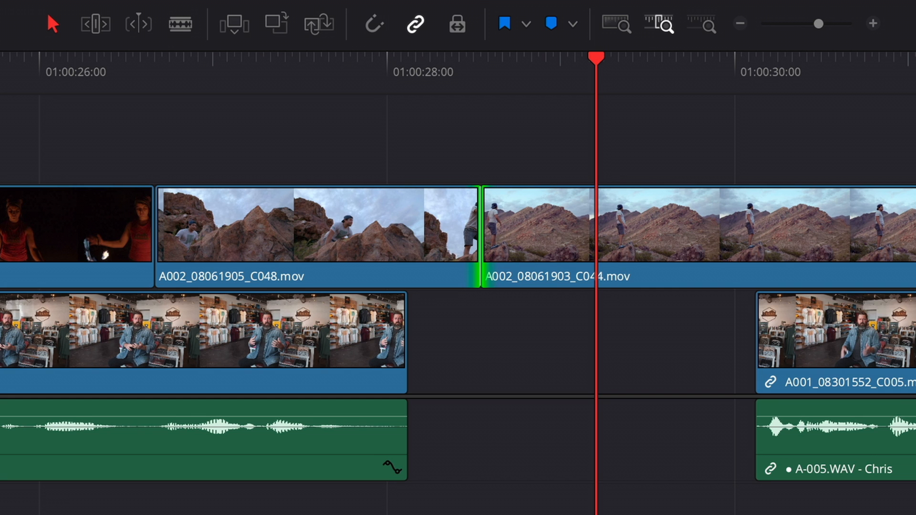
key("e")
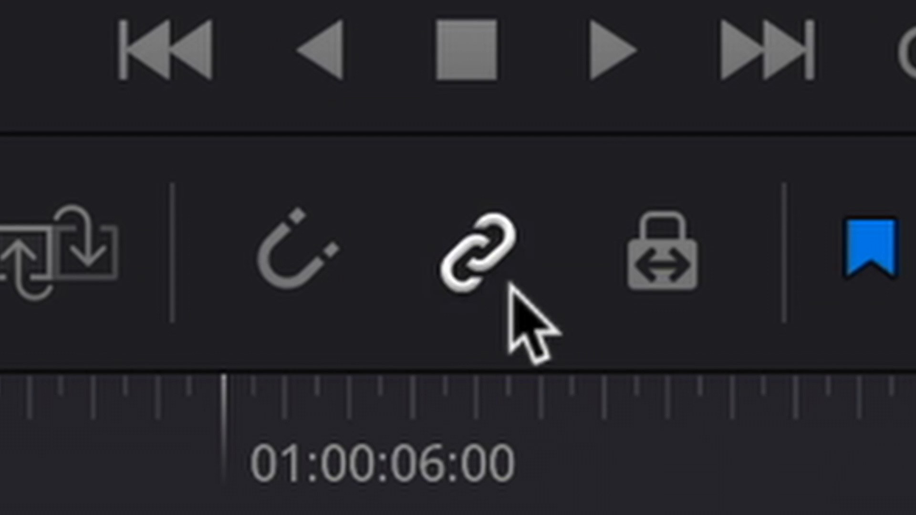
Turn off linked selection, extend only the video cut before 05_Wide_ Agents_ Take 1_.mov to 01:00:07:16, and play around it.
left_click(510, 283)
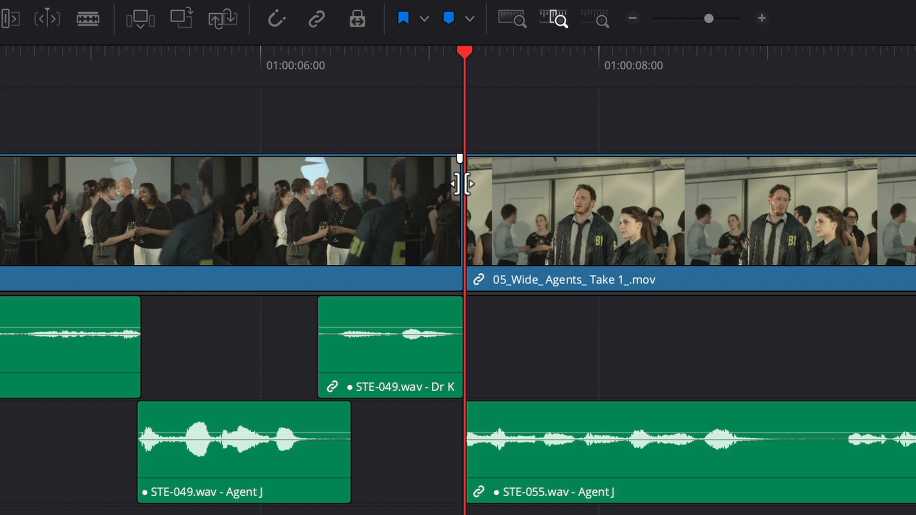
left_click(461, 184)
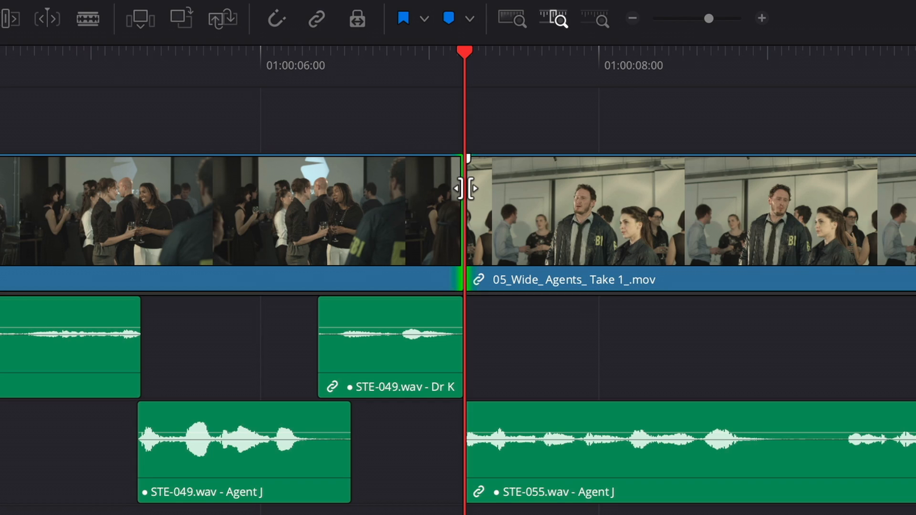
left_click_drag(462, 70, 539, 75)
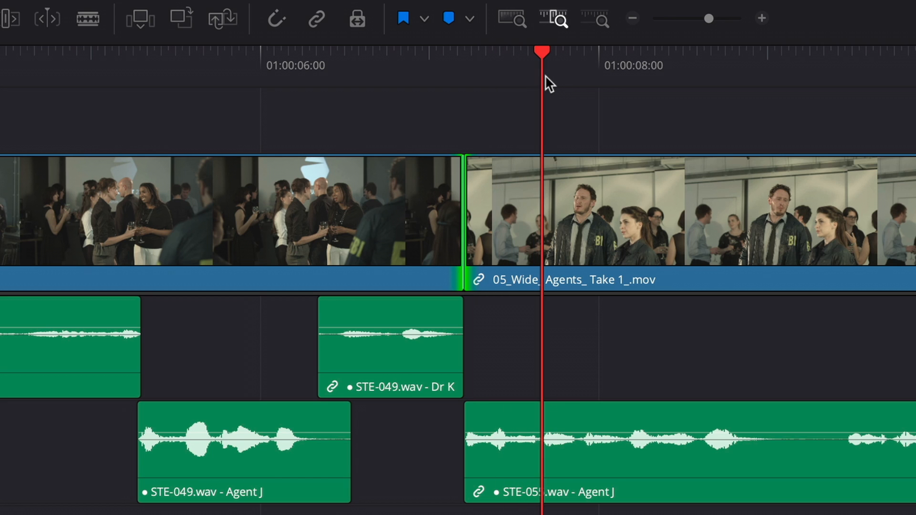
key("e")
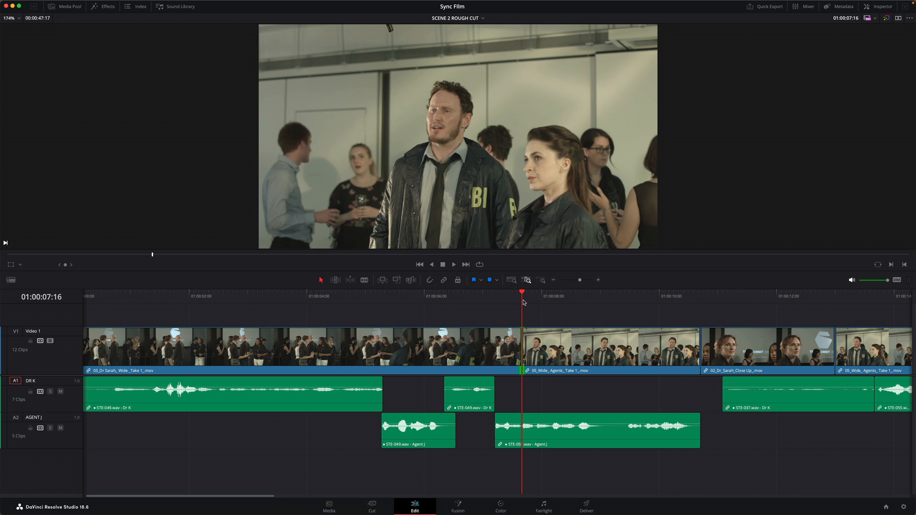
key("slash")
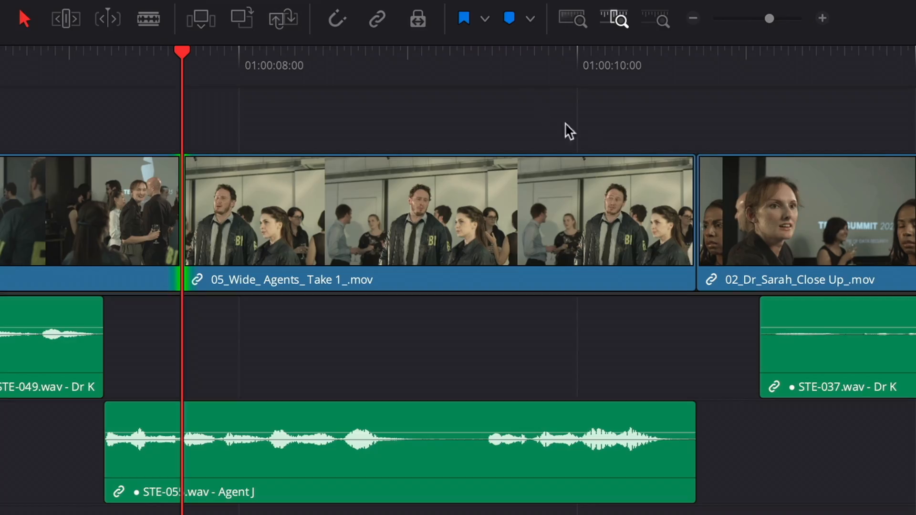
Extend the video cut between 05_Wide_ Agents_ Take 1_.mov and 02_Dr_Sarah_Close Up_.mov to successive playhead positions shortly before 01:00:10:00.
left_click_drag(511, 72, 555, 75)
left_click(697, 204)
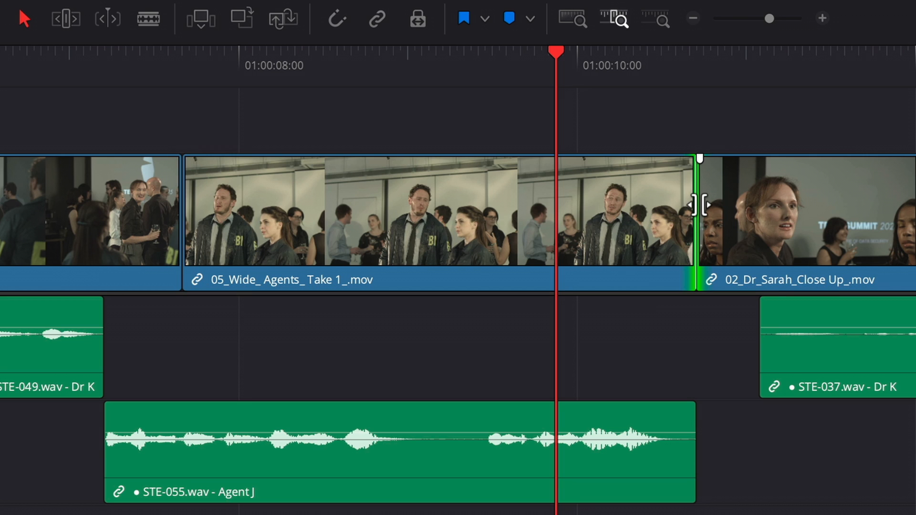
key("e")
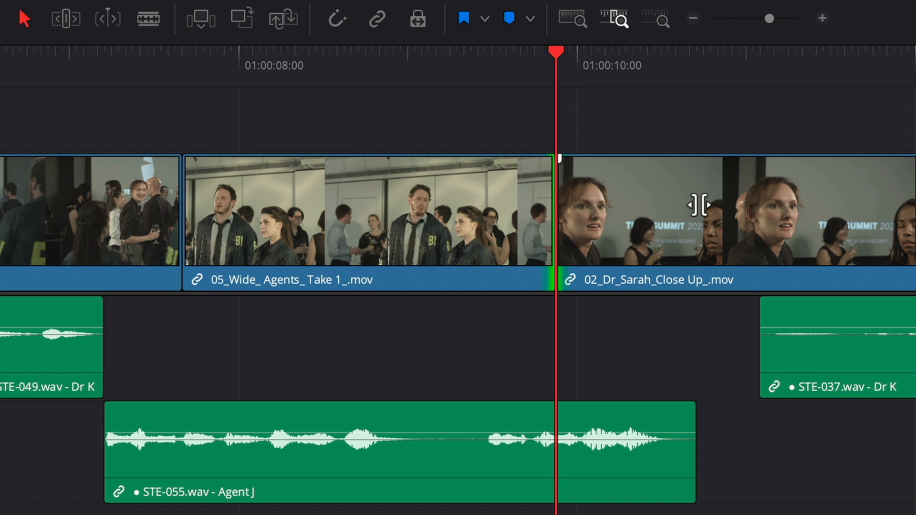
mouse_move(557, 70)
left_mouse_down()
mouse_move(603, 73)
mouse_move(514, 71)
mouse_move(548, 73)
left_mouse_up()
key("e")
key("e")
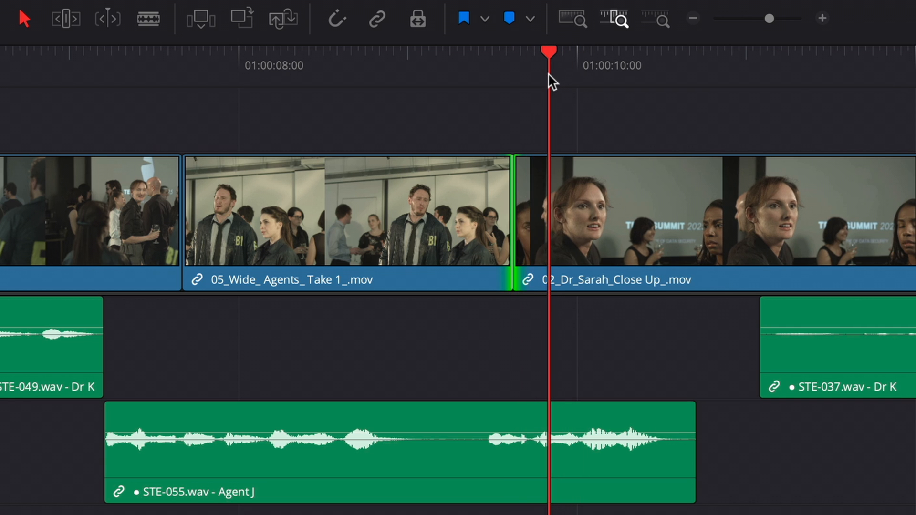
key("e")
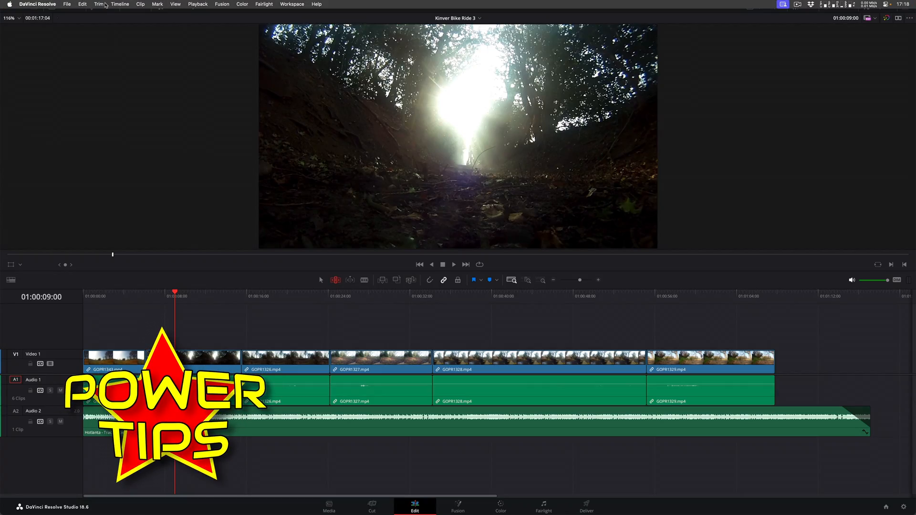
Select the nearest edit point, between GOPR1343.mp4 and GOPR1325.mp4, and step the selection forward through the following cuts and back.
left_click(99, 4)
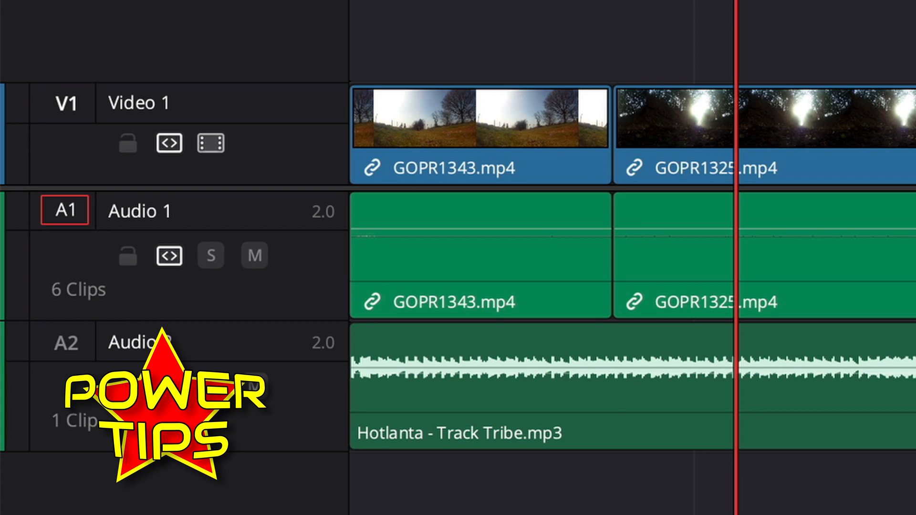
key("e")
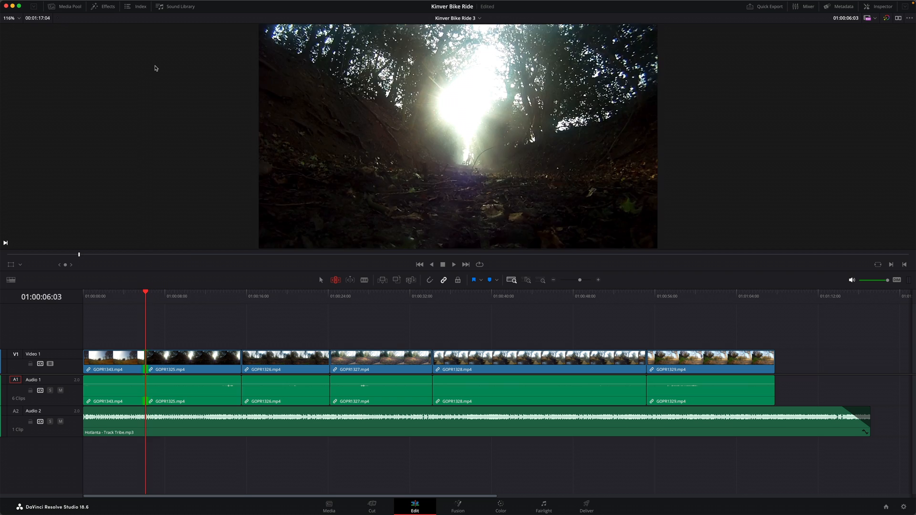
key("Down")
key("Down")
key("Down")
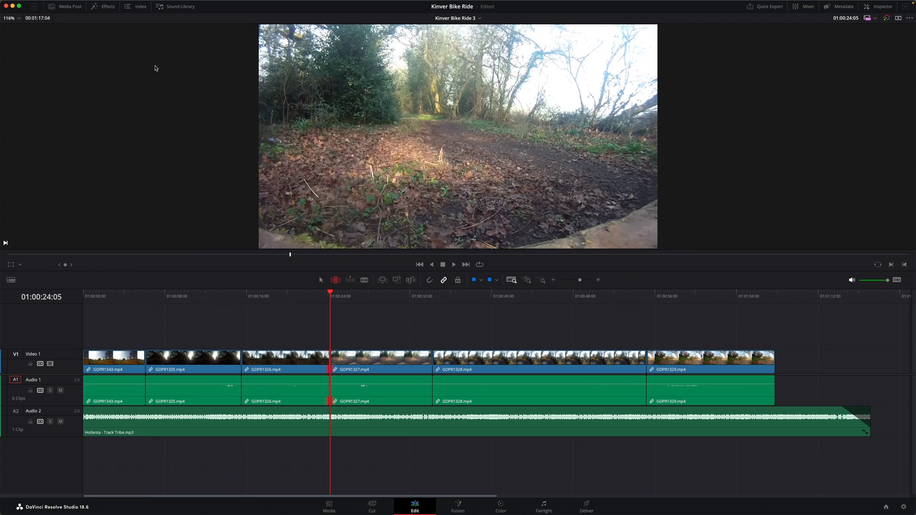
key("Up")
key("Up")
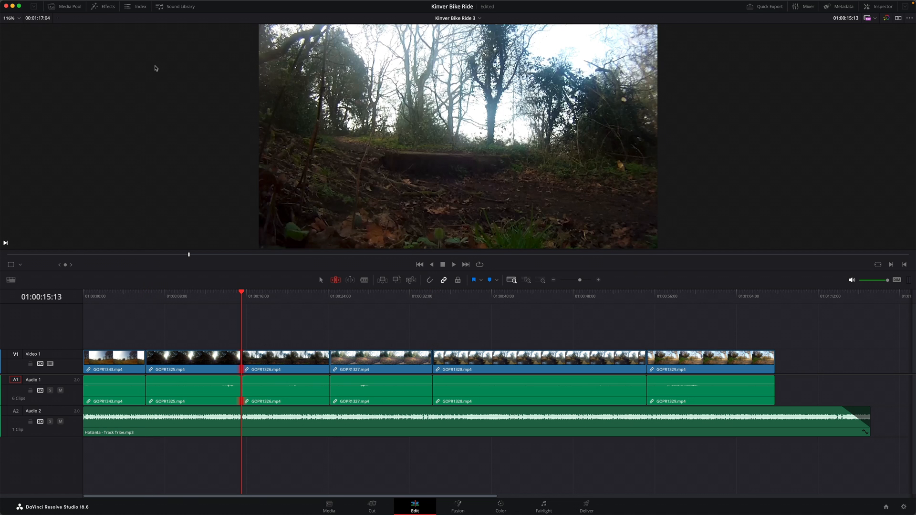
key("Up")
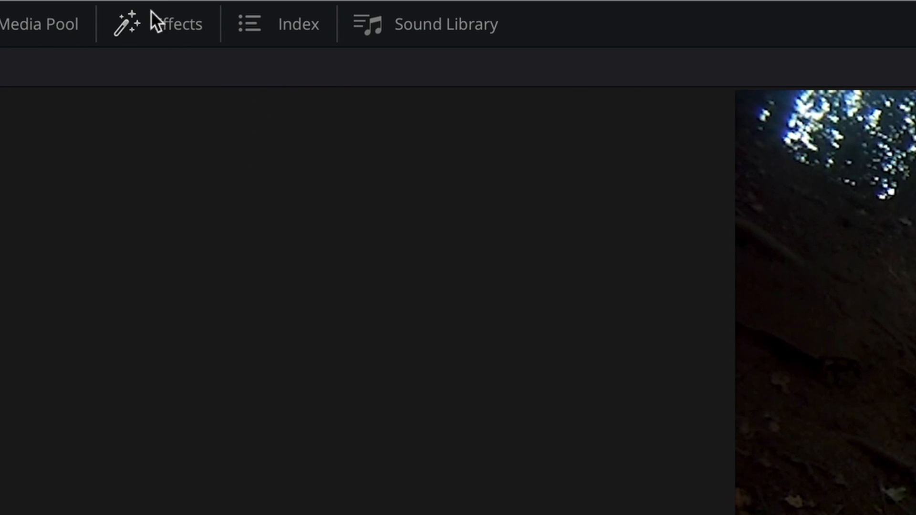
Cycle the edit point type at the cut between GOPR1343.mp4 and GOPR1325.mp4 repeatedly between one-sided and two-sided selection.
left_click(104, 4)
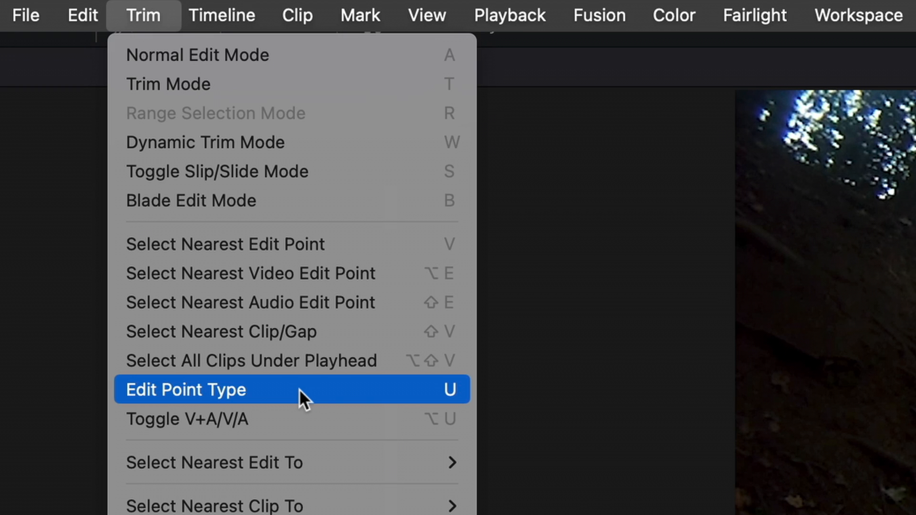
left_click(299, 388)
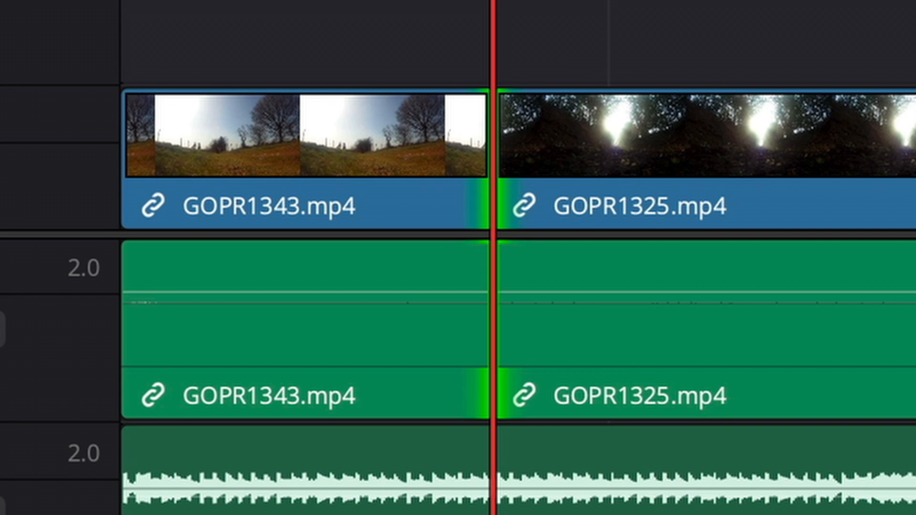
key("u")
key("u")
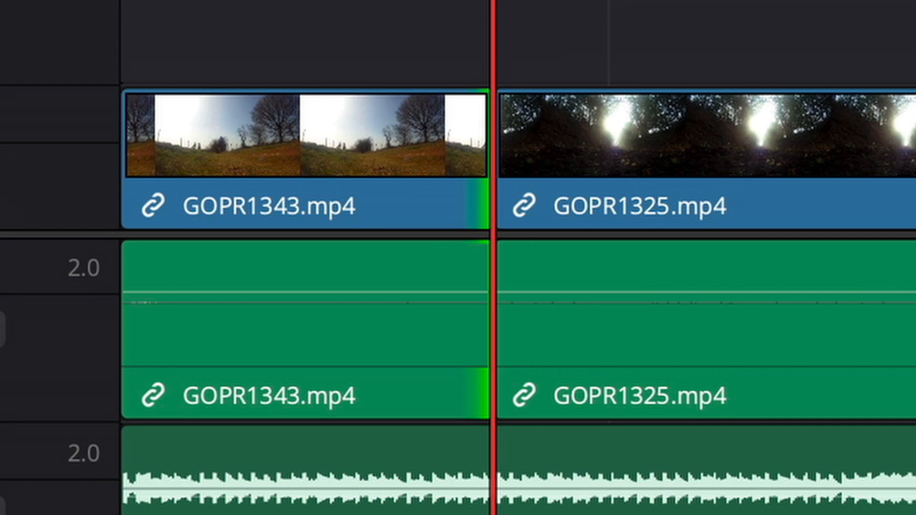
key("u")
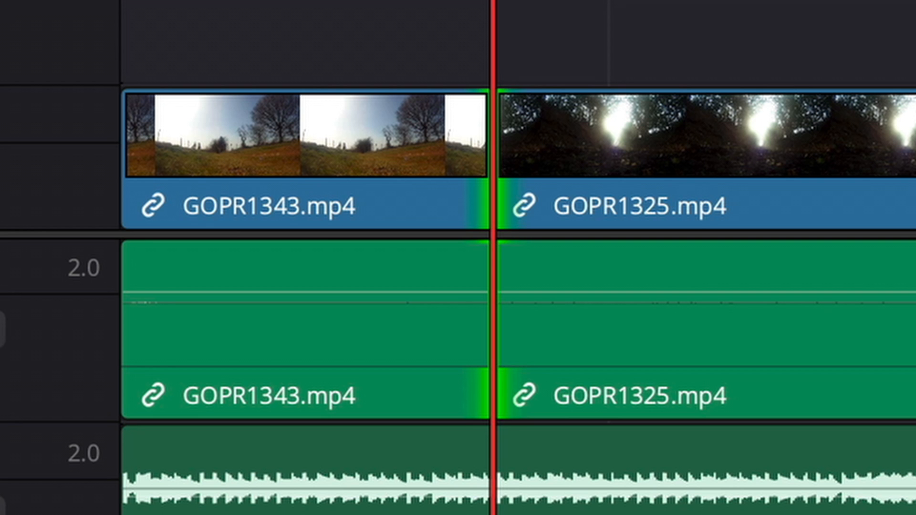
key("u")
key("u")
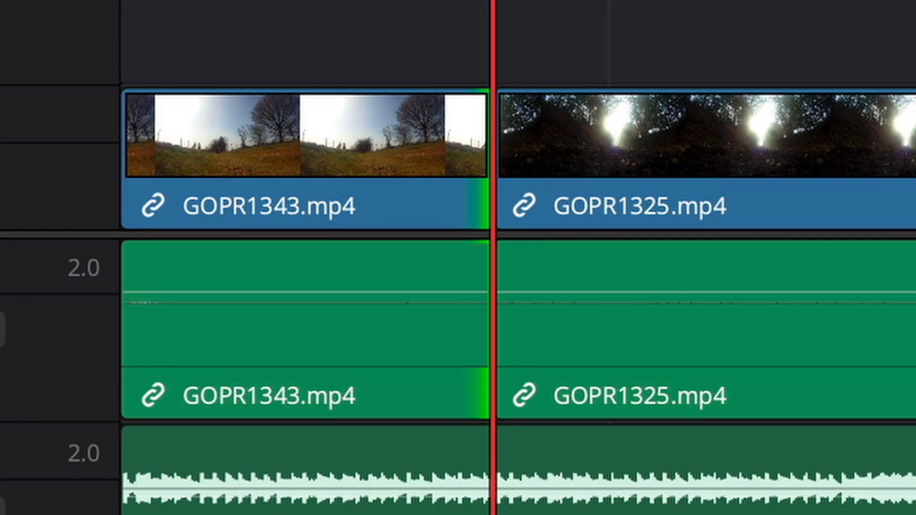
key("u")
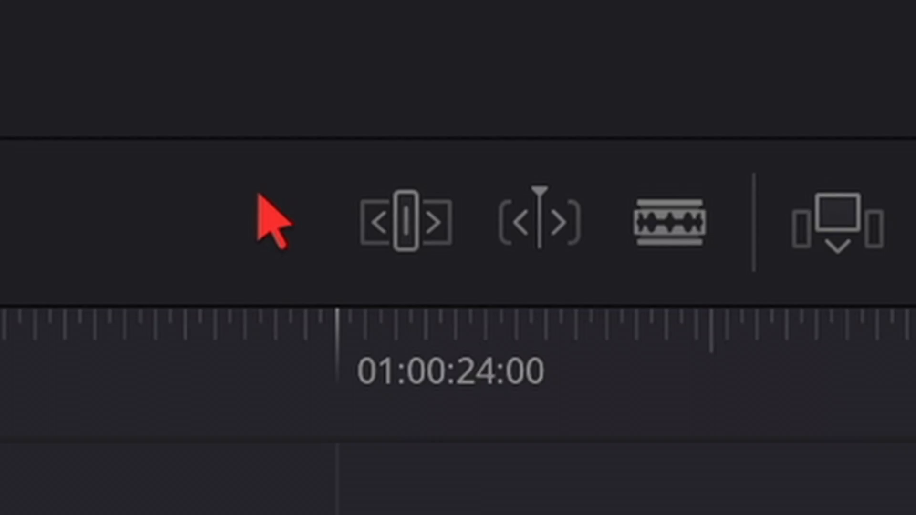
Switch to Trim Edit Mode and ripple the start of GOPR1343.mp4 to the playhead and its end to 01:00:03:24.
left_click(435, 260)
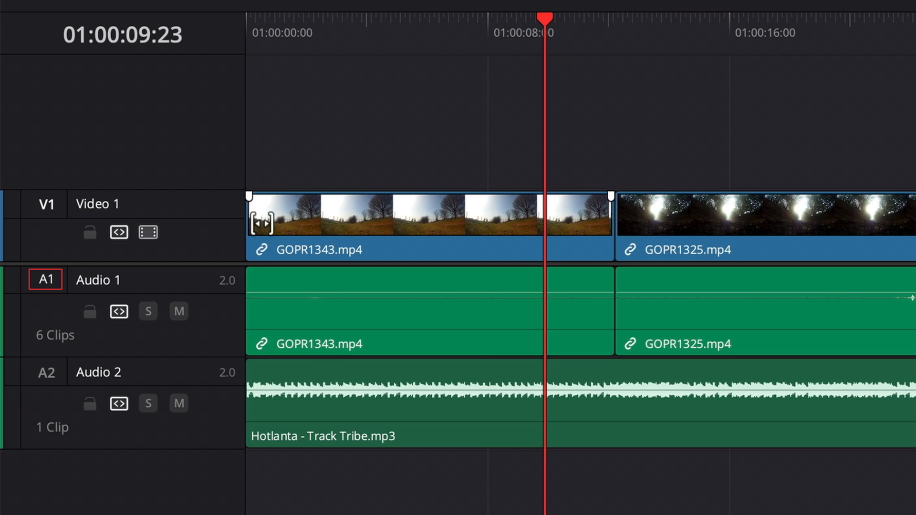
left_click(86, 357)
left_click_drag(348, 39, 364, 50)
key("ctrl+shift+[")
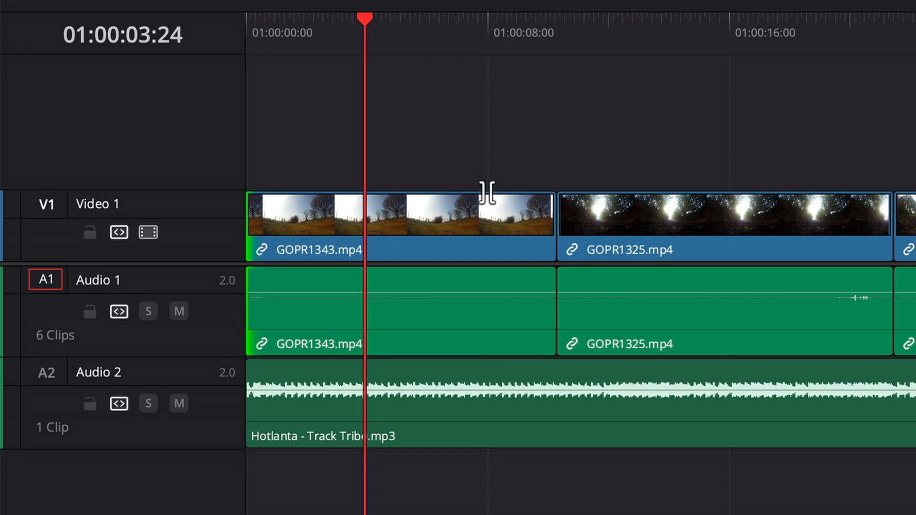
left_click(543, 224)
key("ctrl+shift+]")
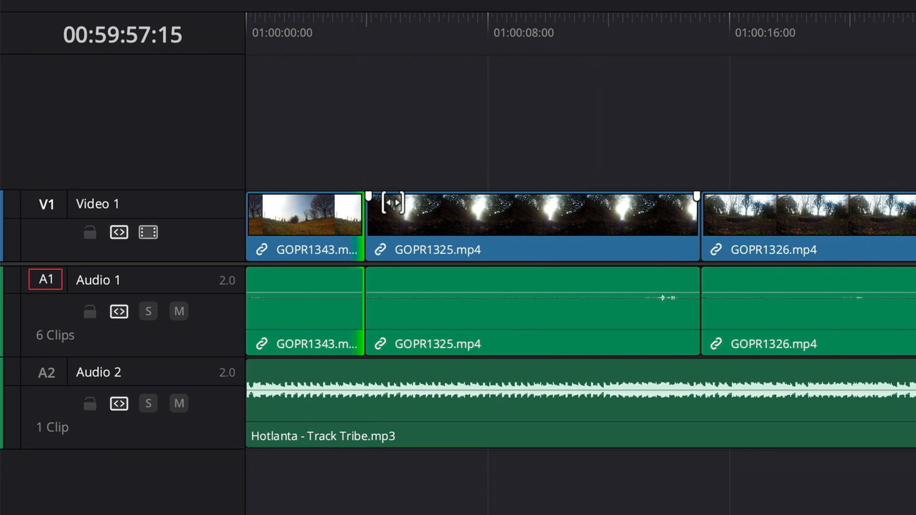
Extend the selected end of GOPR1343.mp4 to 01:00:07:08.
left_click(338, 36)
left_click_drag(338, 37, 418, 45)
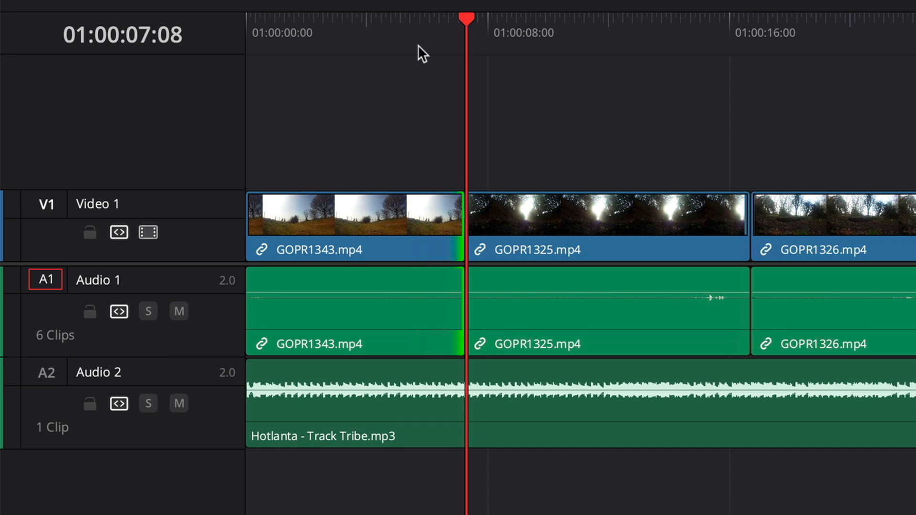
key("Right")
key("Right")
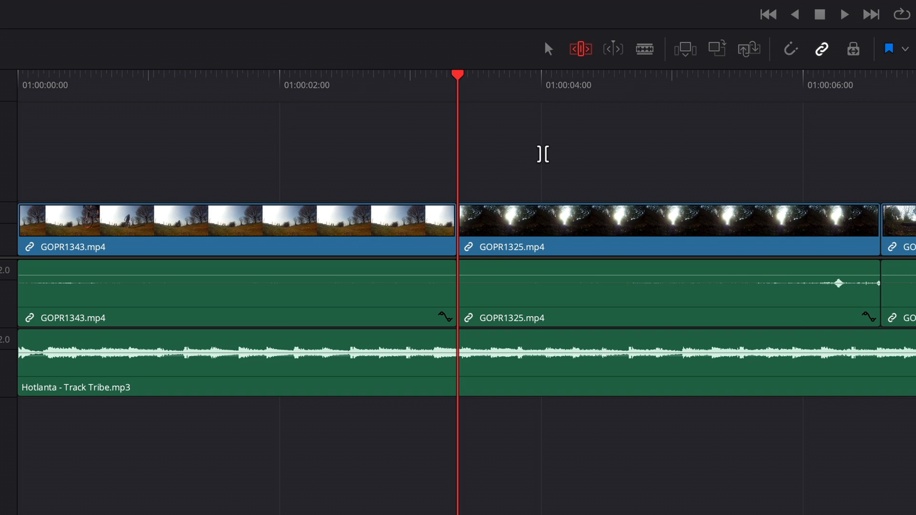
Select the edit point between GOPR1343.mp4 and GOPR1325.mp4 and dynamically roll the cut later, earlier and later again, then stop.
key("v")
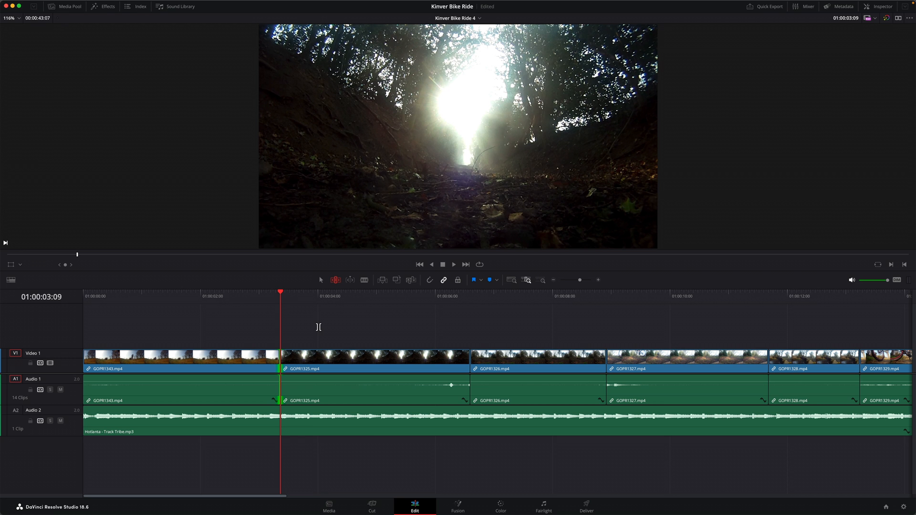
key("l")
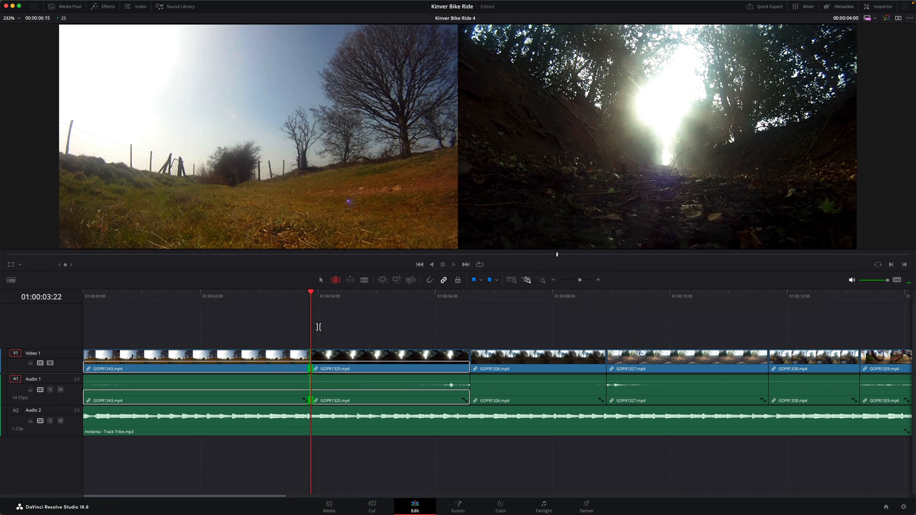
key("j")
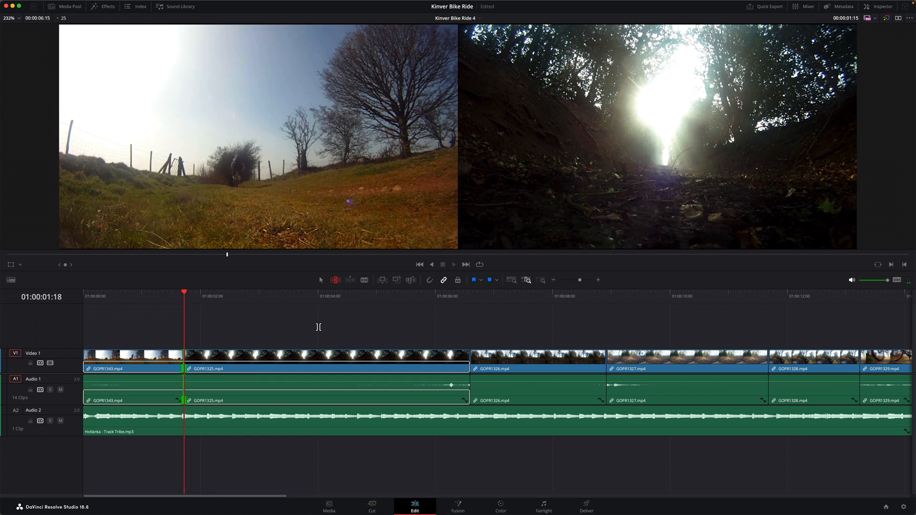
key("l")
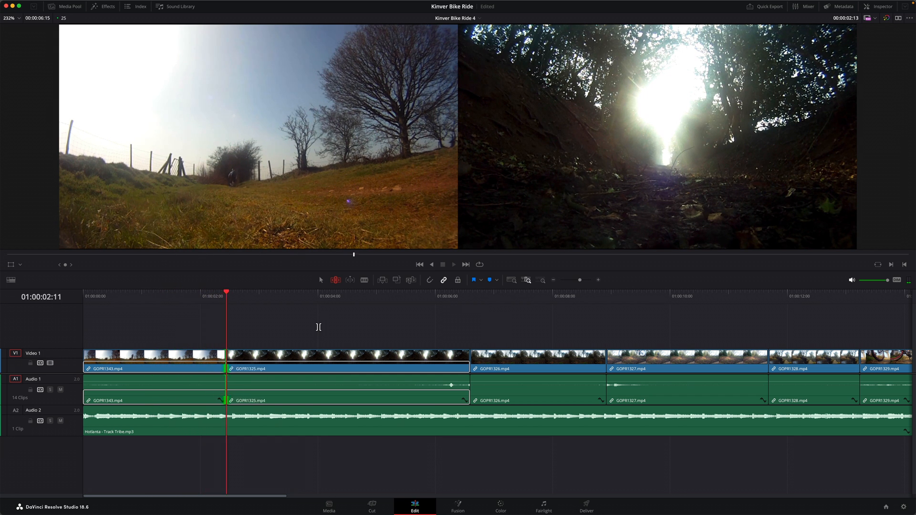
key("k")
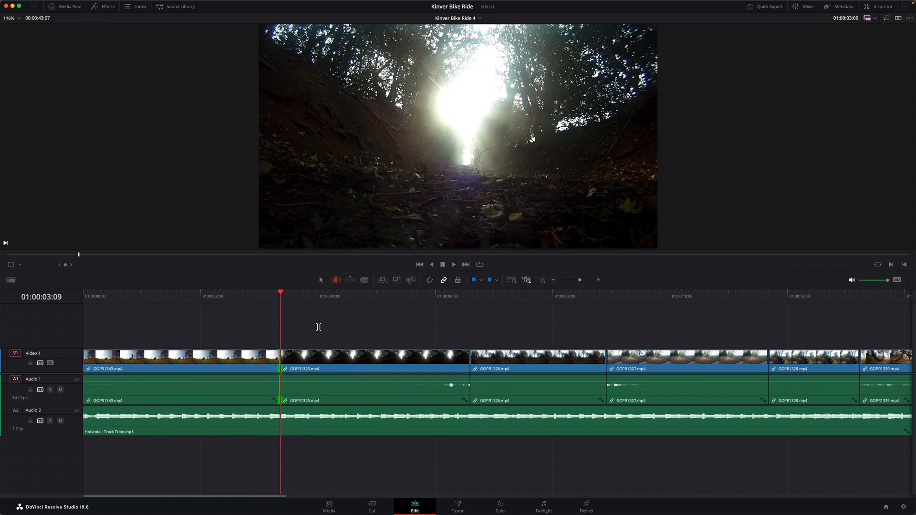
Move the selection to the cut between GOPR1325.mp4 and GOPR1326.mp4 and dynamically roll it earlier and then later before stopping.
key("Down")
key("j")
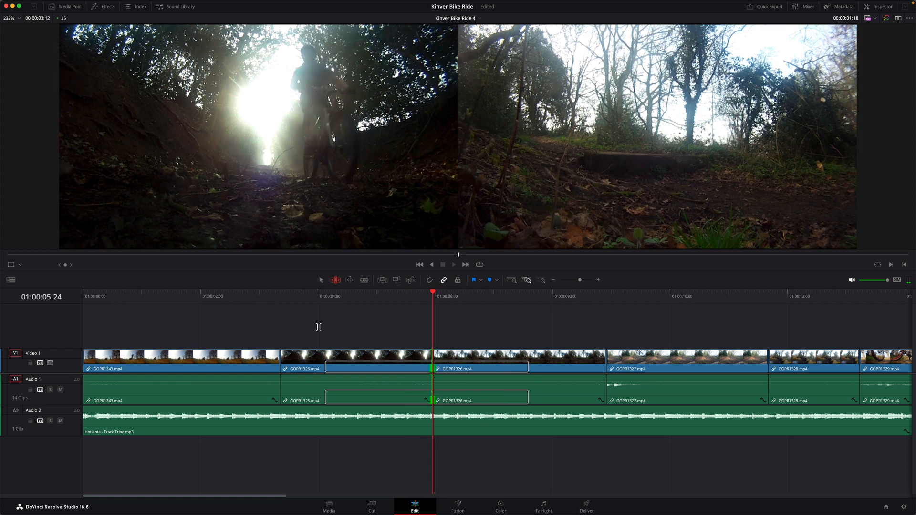
key("l")
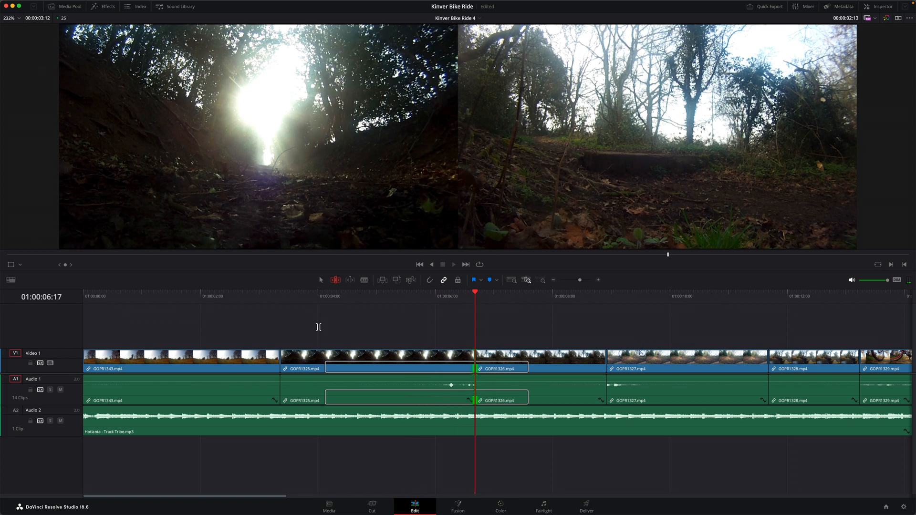
key("k")
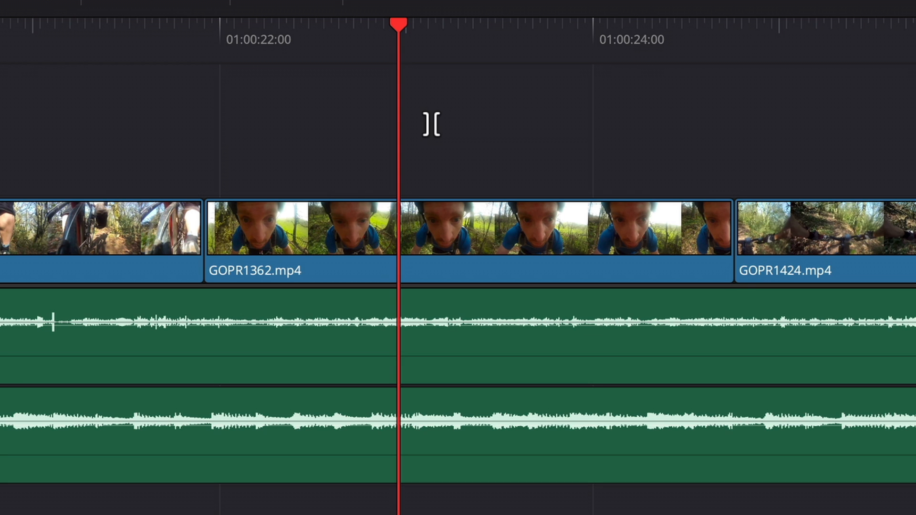
Select GOPR1362.mp4 on Video 1 and dynamically slip its content forward.
key("shift+v")
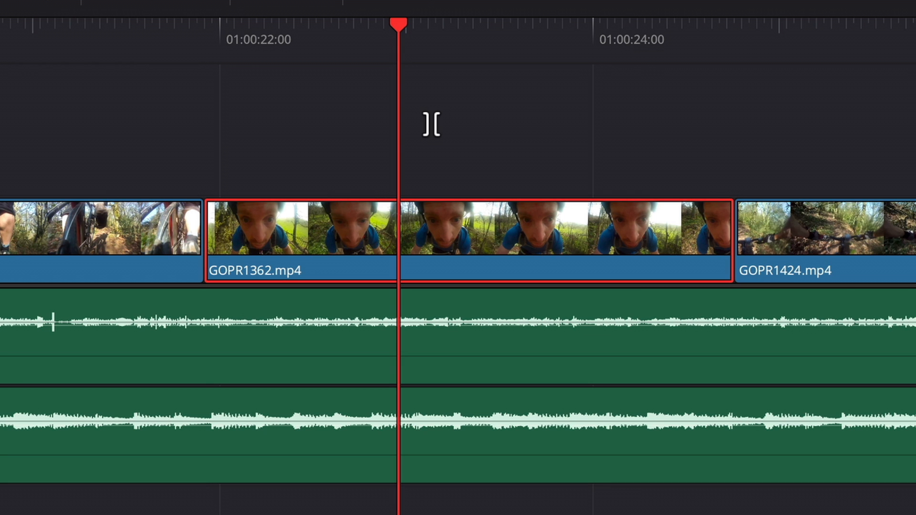
key("l")
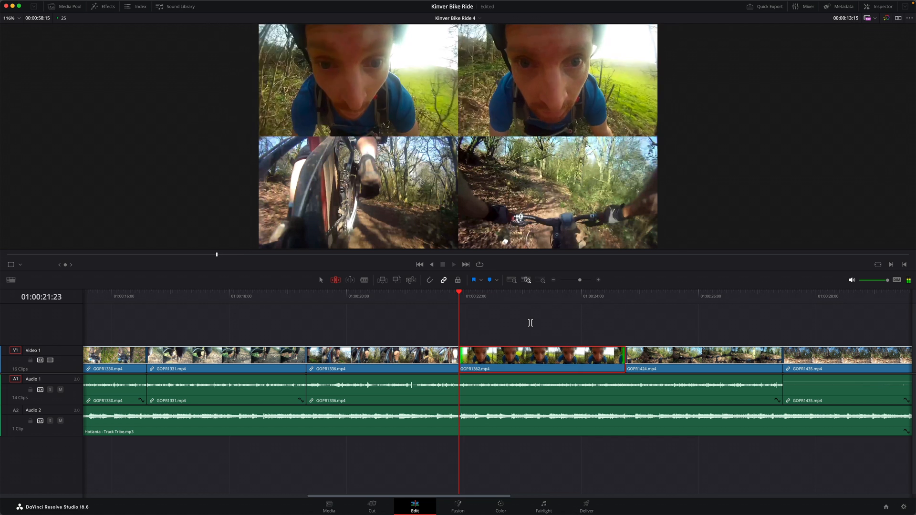
key("k")
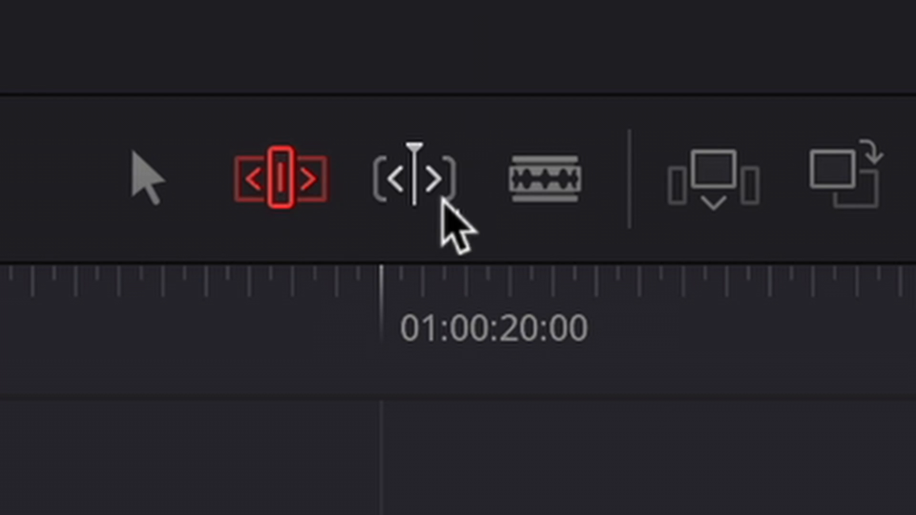
Change the dynamic trim mode to Slide and slide GOPR1362.mp4 earlier and later between its neighbouring clips.
right_click(352, 284)
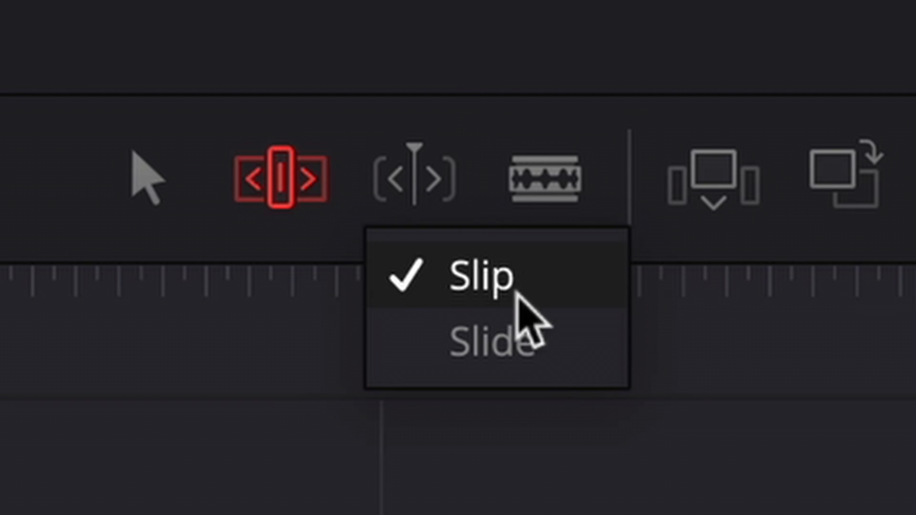
left_click(568, 348)
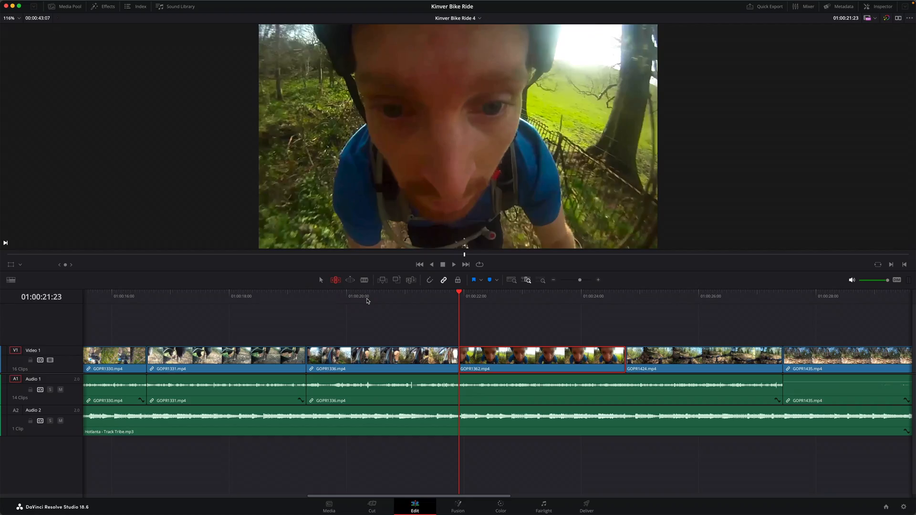
key("j")
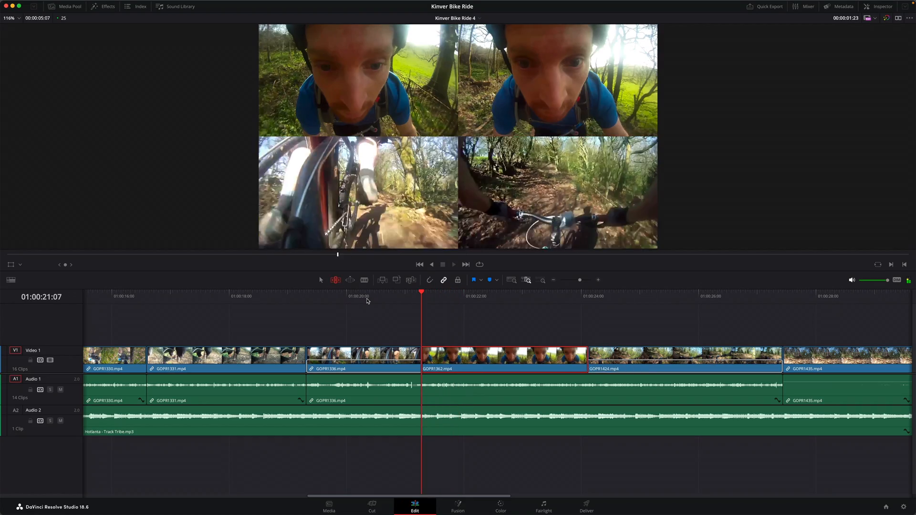
key("l")
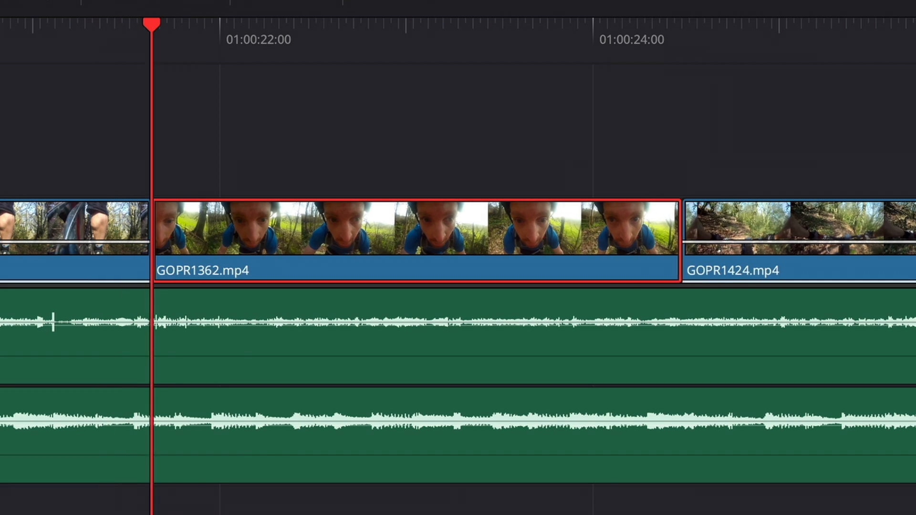
key("j")
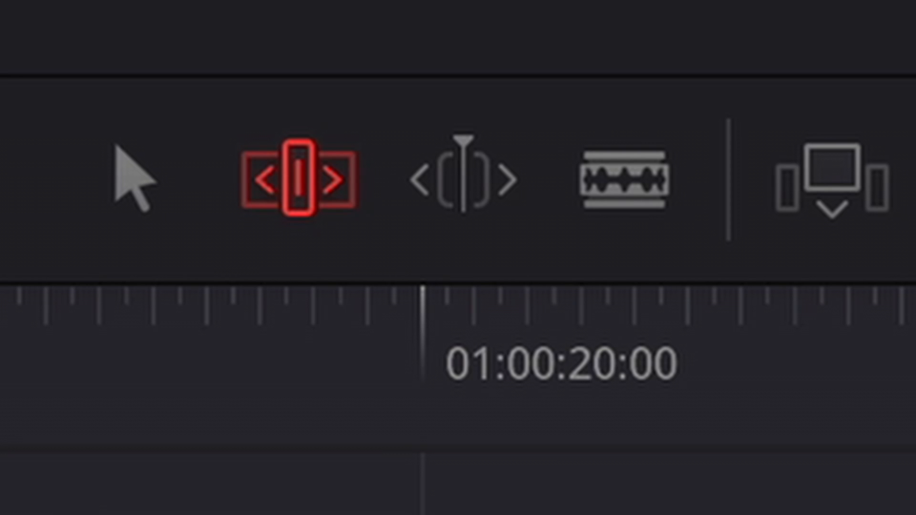
Toggle the dynamic trim mode repeatedly between Slip and Slide, ending on Slide.
key("s")
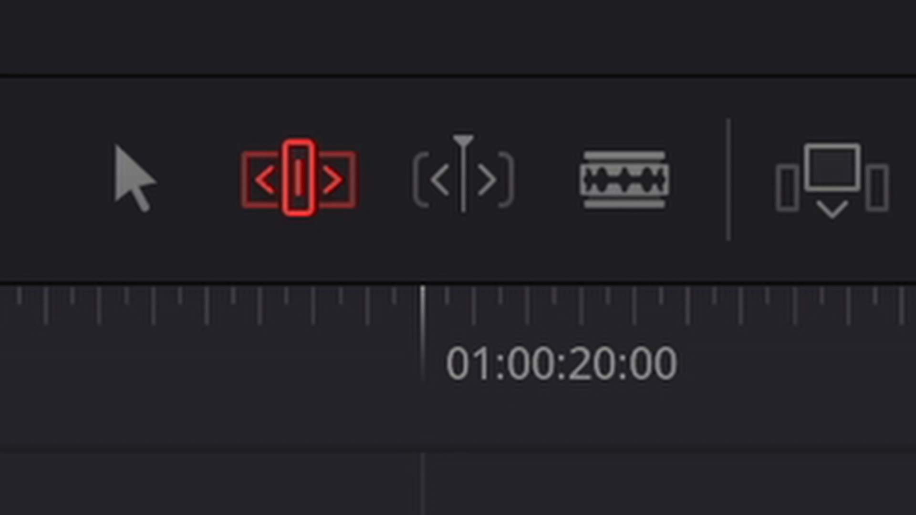
key("s")
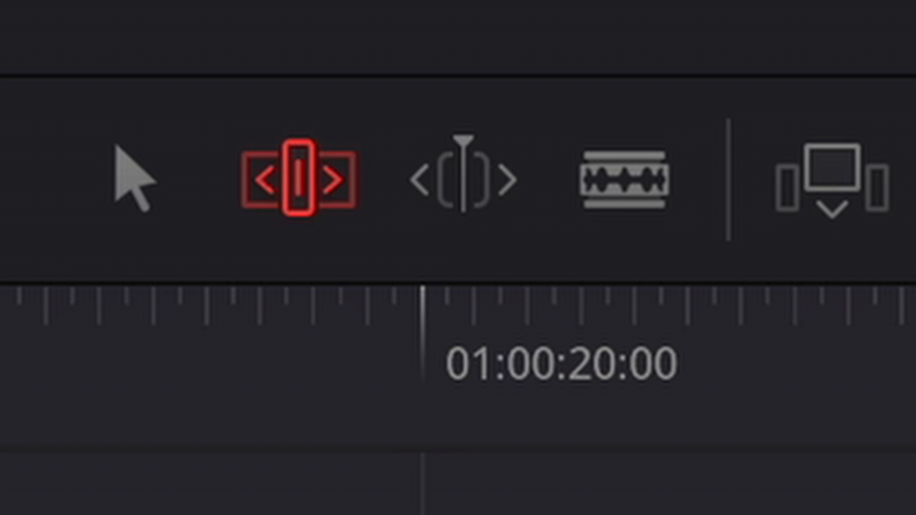
key("s")
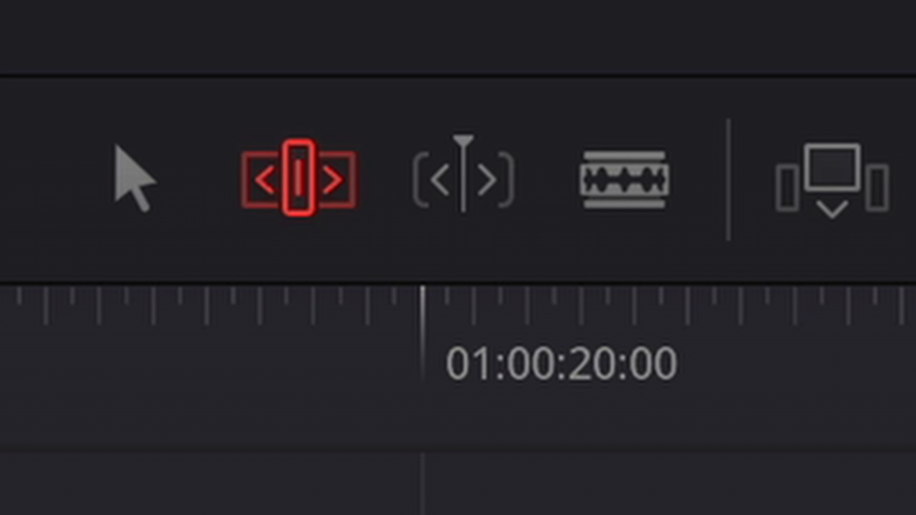
key("s")
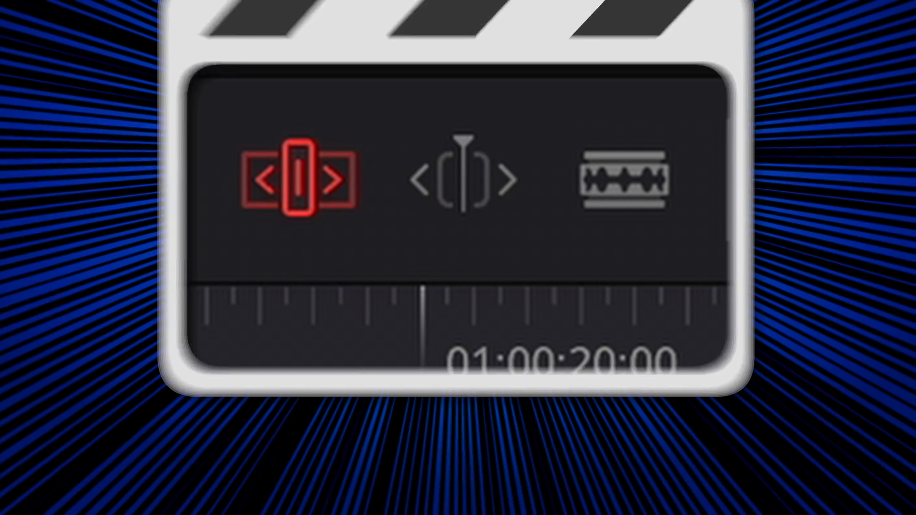